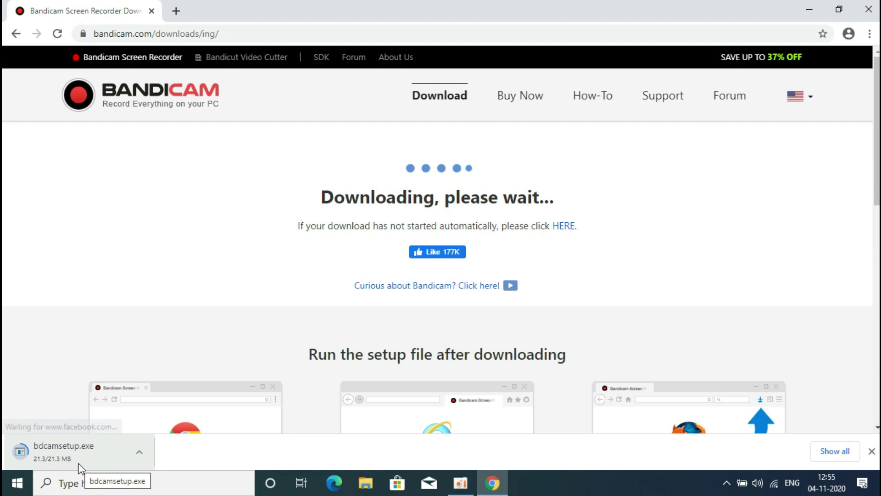
Step: Run the downloaded bdcamsetup.exe and install Bandicam in C:\Program Files (x86)\Bandicam, launching the program when setup finishes
left_click(100, 453)
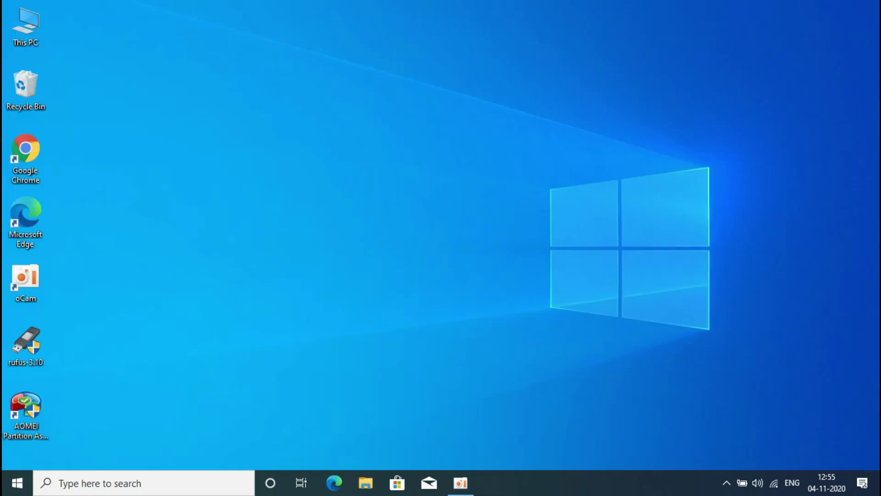
left_click(452, 271)
left_click(549, 352)
left_click(549, 351)
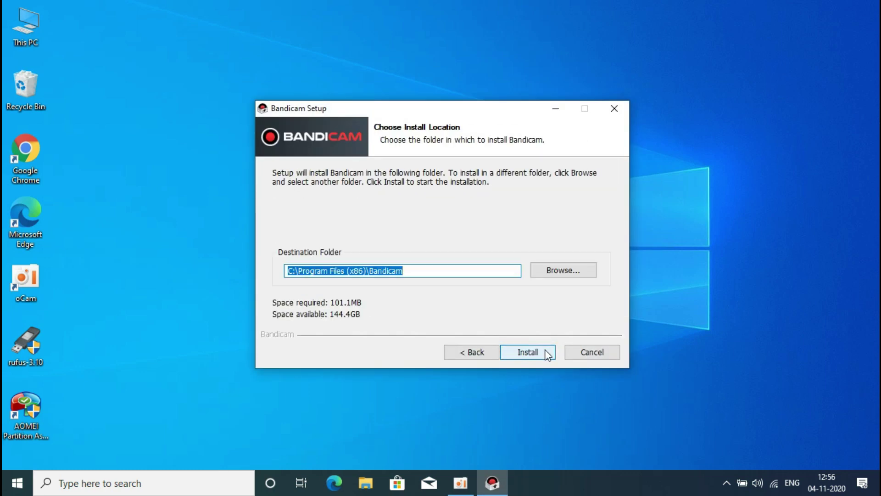
left_click(549, 351)
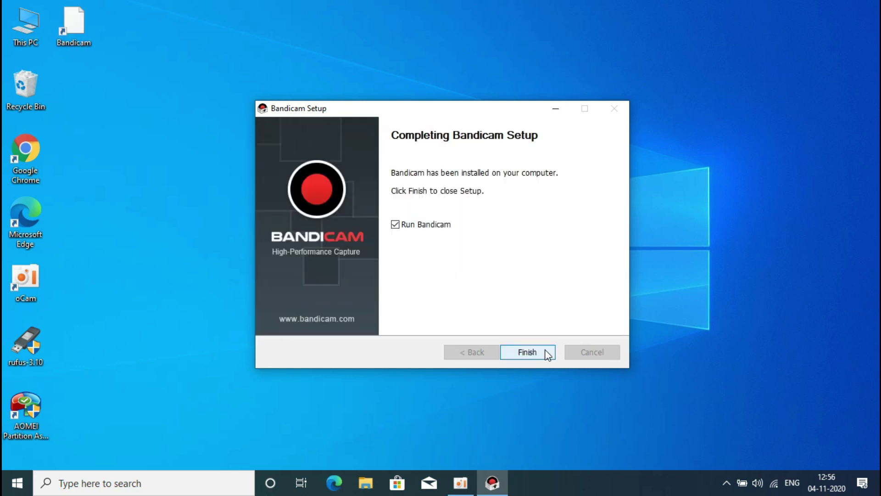
left_click(546, 354)
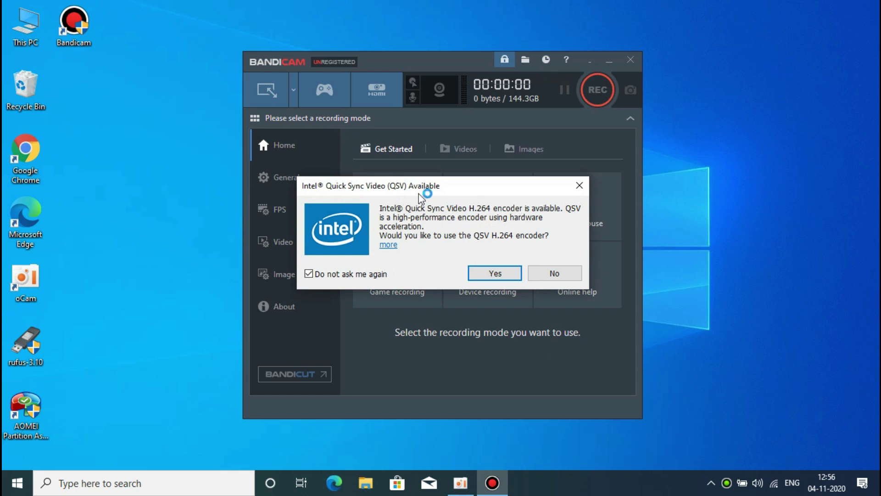
Step: Accept the Intel QSV H.264 encoder and make a short test recording in Fullscreen mode
left_click(509, 271)
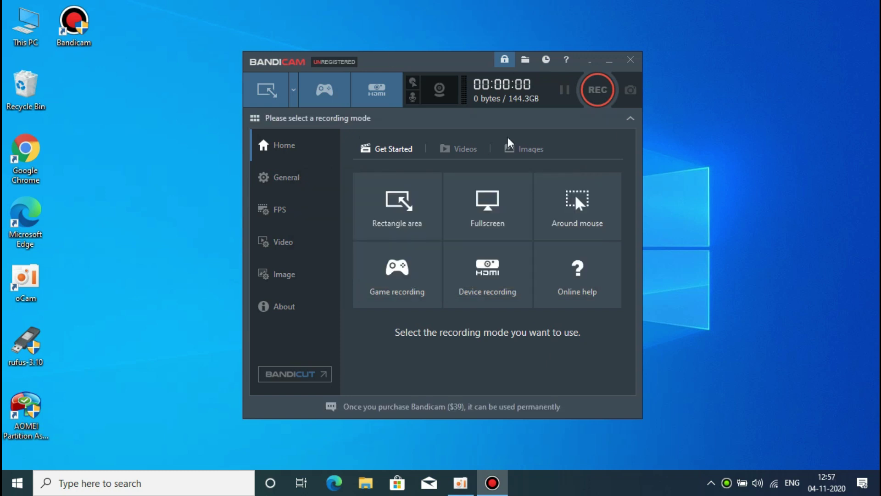
left_click(489, 206)
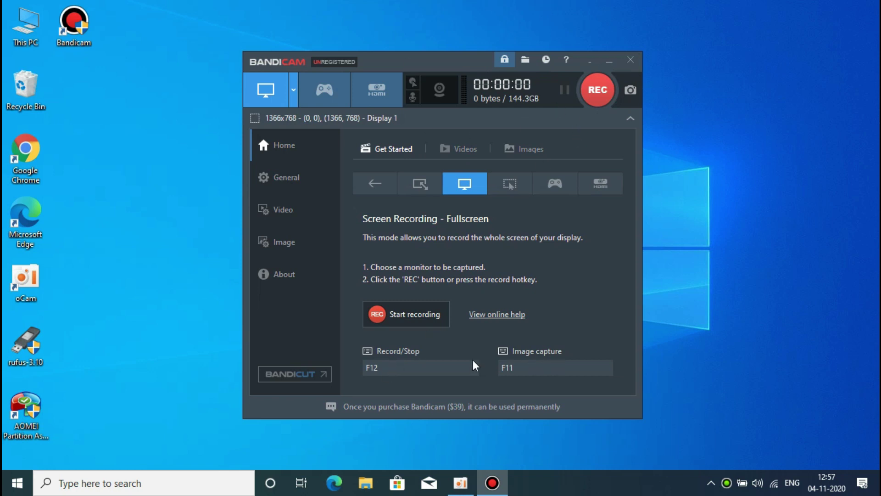
left_click(596, 94)
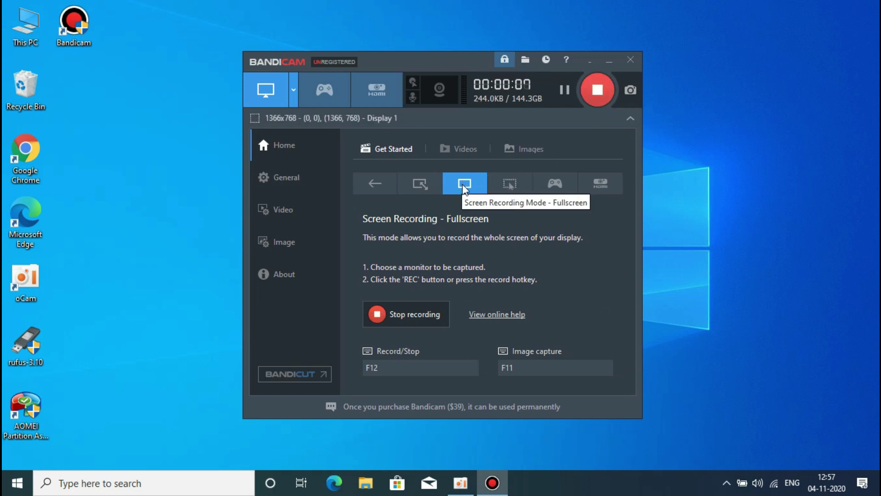
left_click(597, 89)
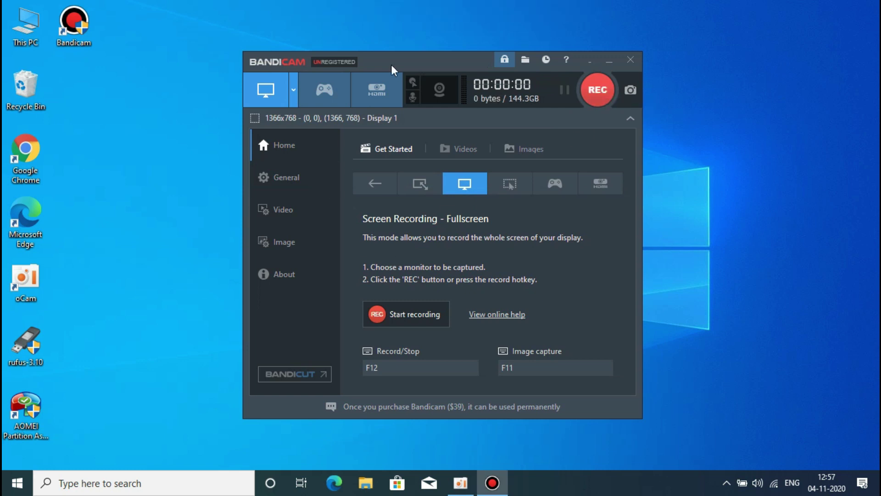
Step: Open Bandicam's output folder and play the recorded video
left_click(526, 61)
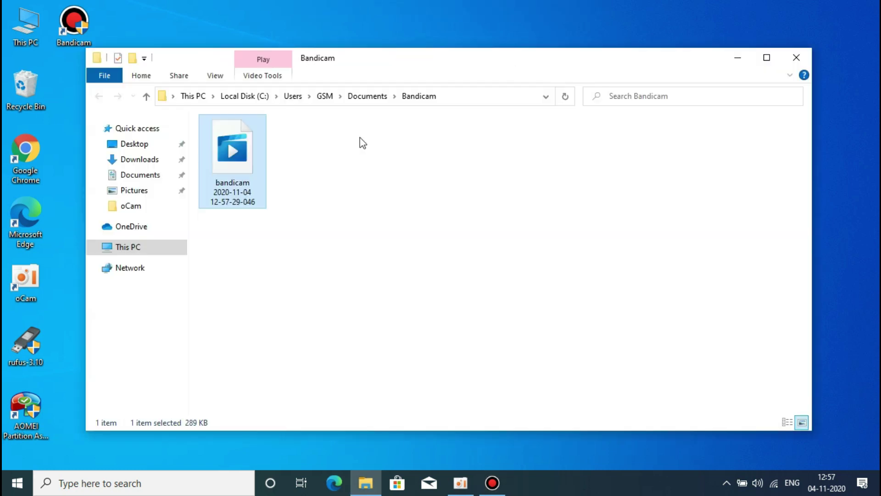
double_click(244, 169)
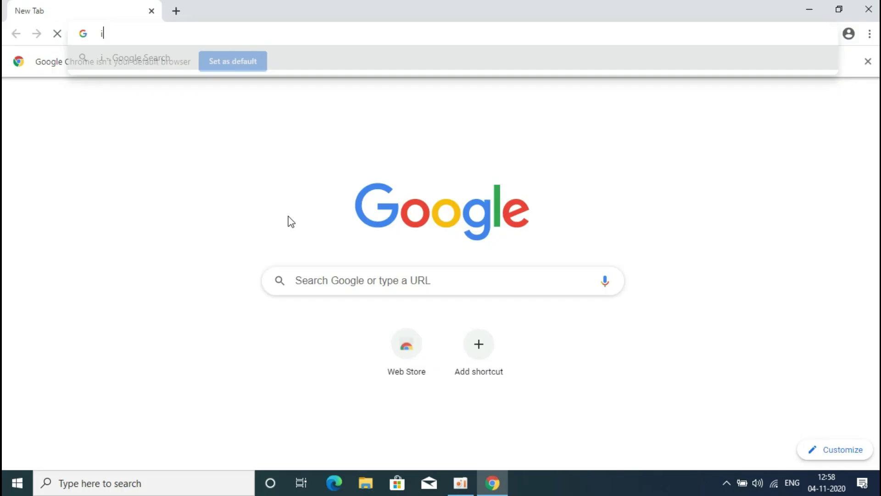
Step: Search Google in Chrome for the Icecream screen recorder
type("ce")
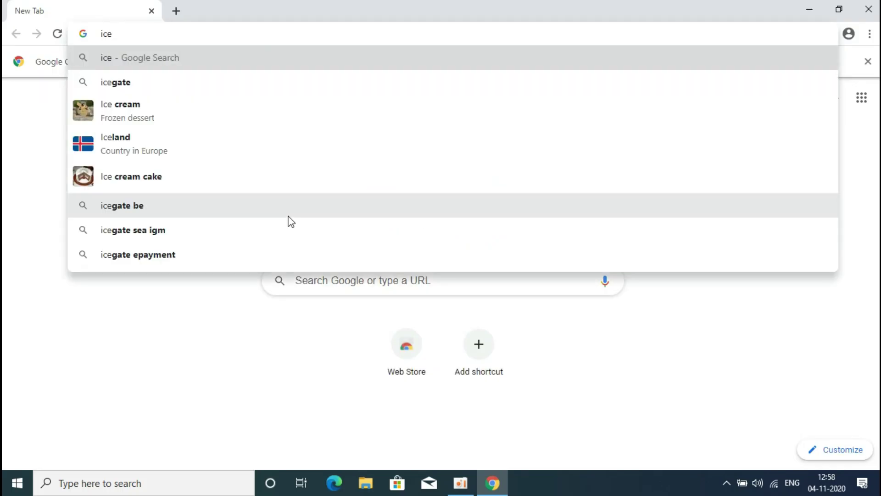
type("cre")
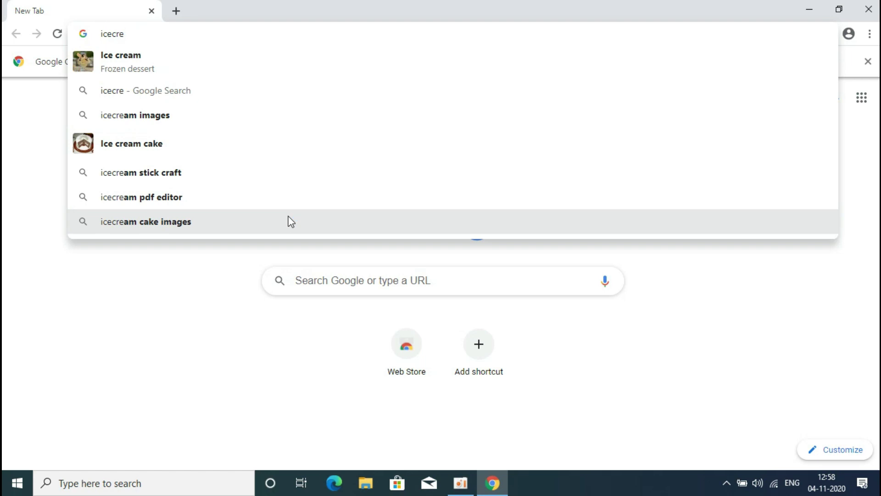
type("amscre")
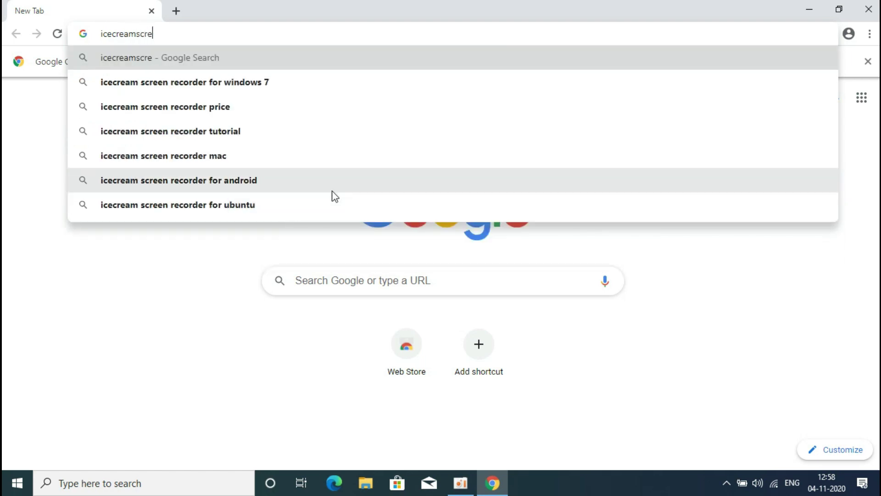
type("en re")
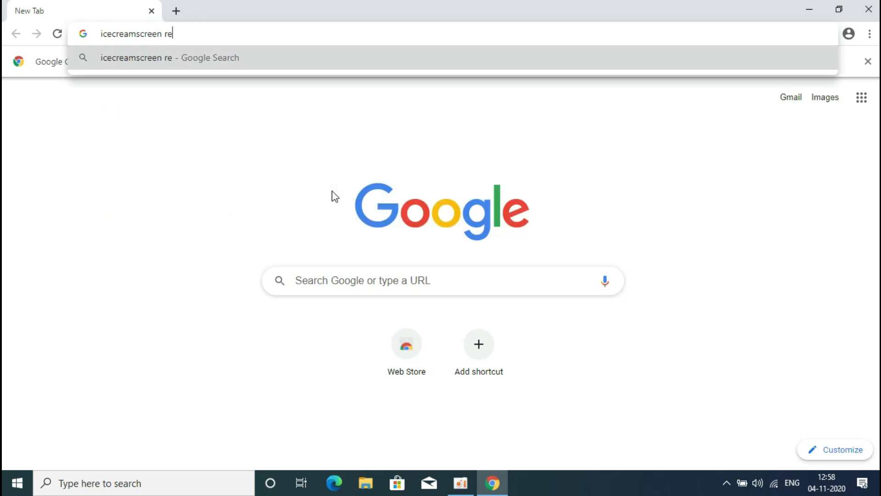
key("Return")
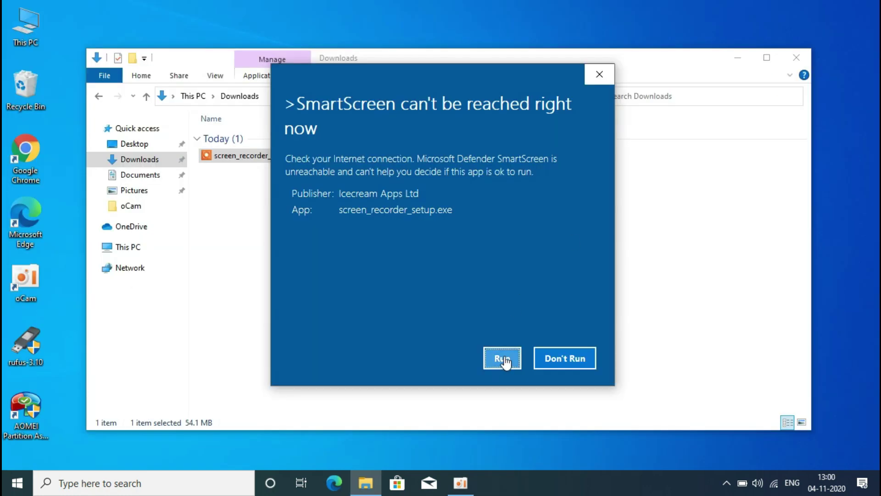
Step: Run screen_recorder_setup.exe with English as the setup language and accept the license agreement
left_click(501, 358)
left_click(796, 56)
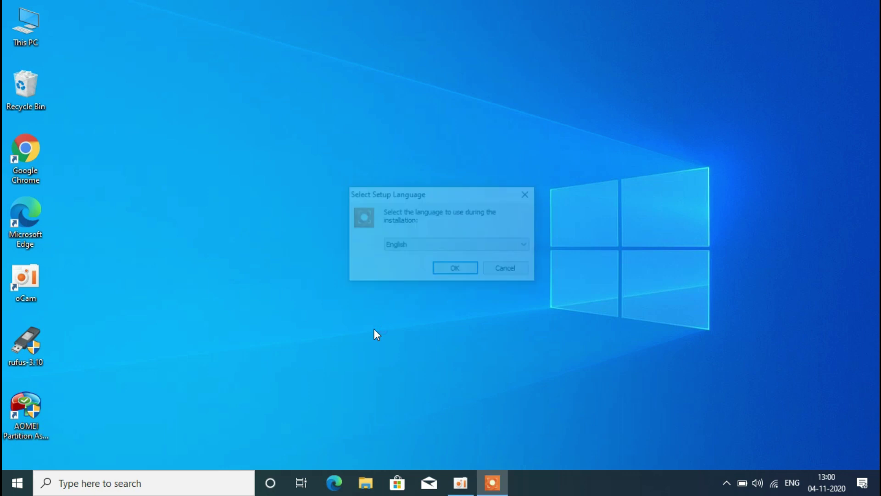
left_click(440, 270)
left_click(357, 304)
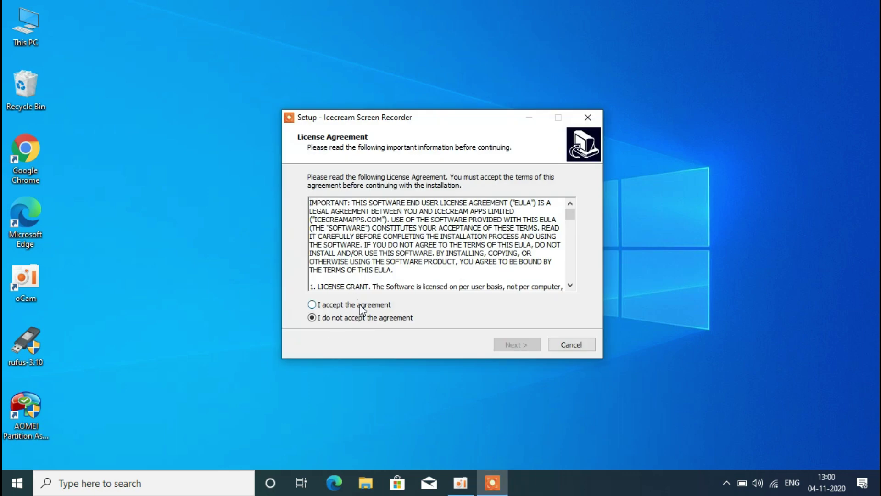
Step: Install Icecream Screen Recorder with the default options and finish setup with Launch Icecream Screen Recorder unticked
left_click(527, 344)
left_click(527, 345)
left_click(527, 344)
left_click(527, 345)
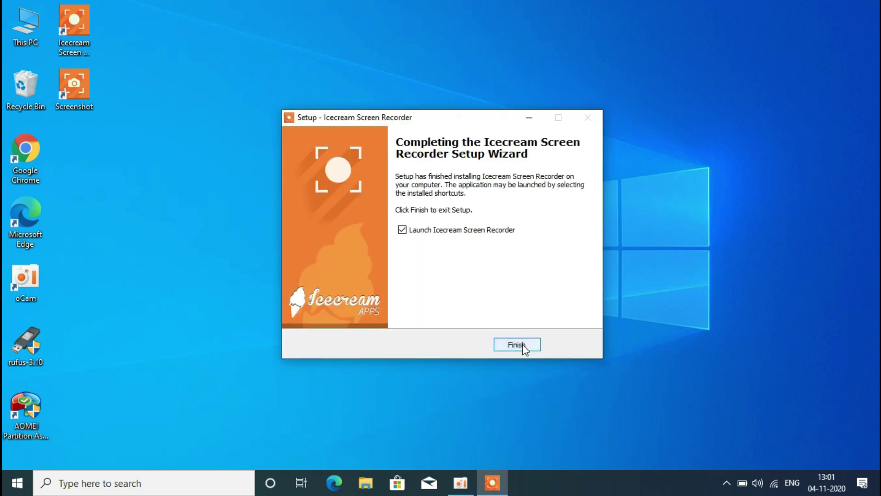
left_click(540, 230)
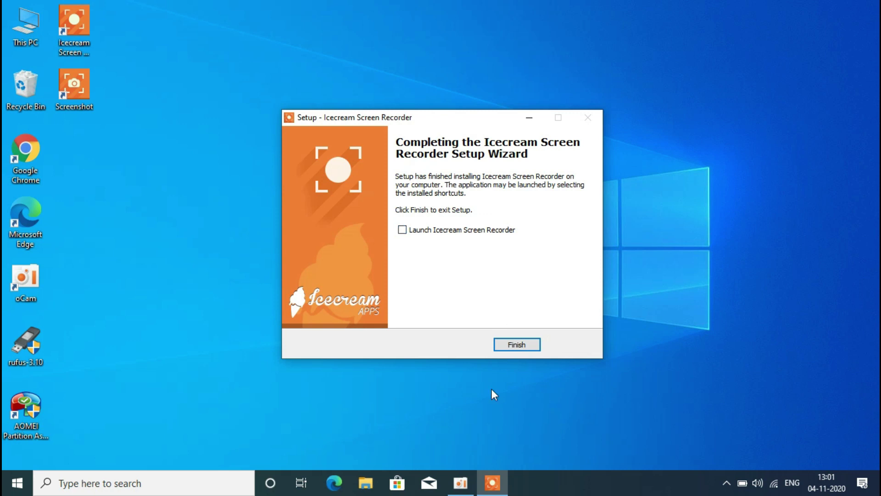
left_click(513, 348)
Step: Move the Icecream Screen Recorder shortcut into the open desktop area and the Screenshot shortcut into the spot beside This PC
left_click_drag(70, 53, 166, 53)
left_click_drag(65, 110, 93, 46)
left_click_drag(169, 48, 315, 111)
Step: Launch Icecream Screen Recorder, skip the welcome settings and open video recording for the full screen (1366x768)
double_click(328, 91)
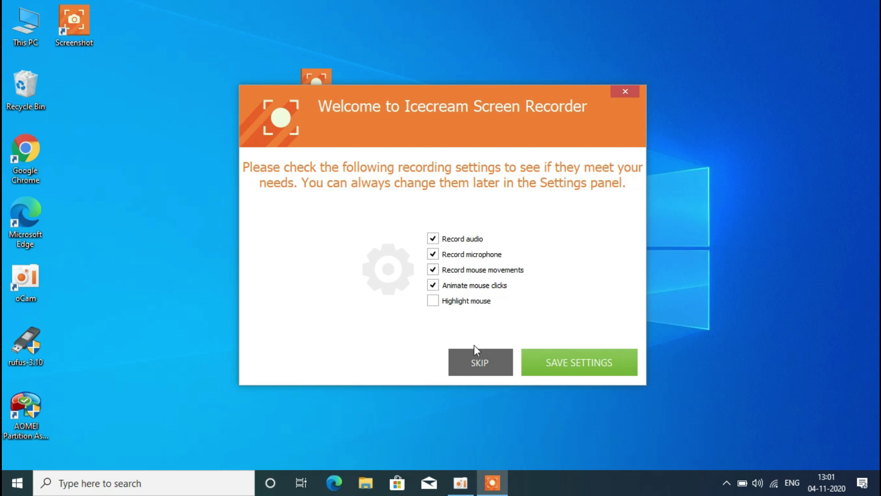
left_click(484, 361)
mouse_move(312, 124)
left_click(275, 139)
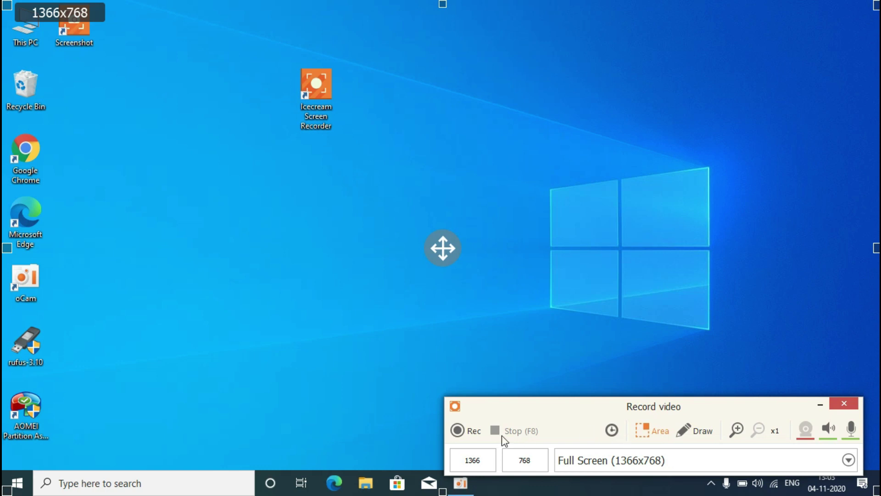
Step: Start the full-screen recording, dismissing the PRO upgrade offer with Don't show this message again ticked, and move the ice_video file on the desktop
left_click(476, 436)
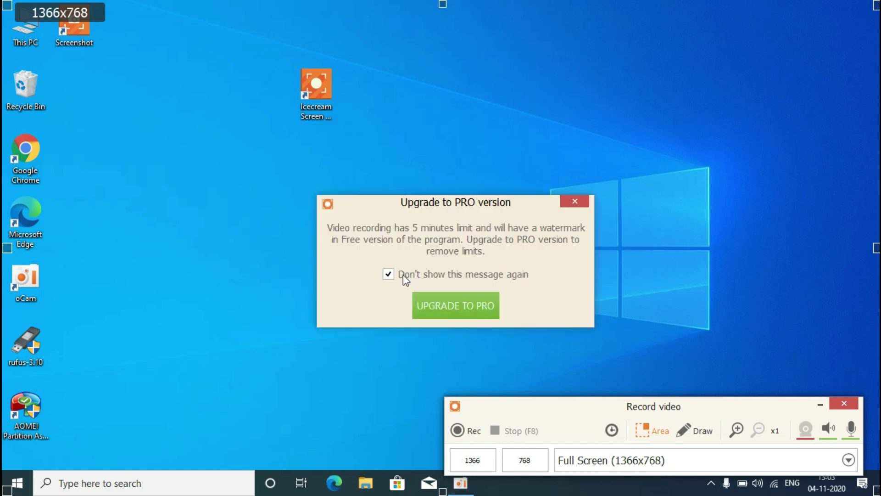
left_click(575, 201)
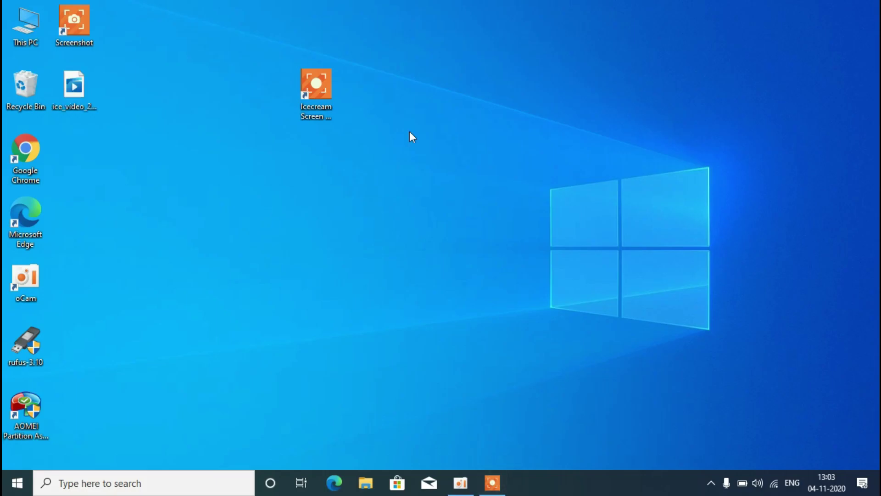
left_click_drag(76, 108, 336, 258)
Step: Pause and resume the running Icecream recording, and stop it
left_click(465, 432)
key("F7")
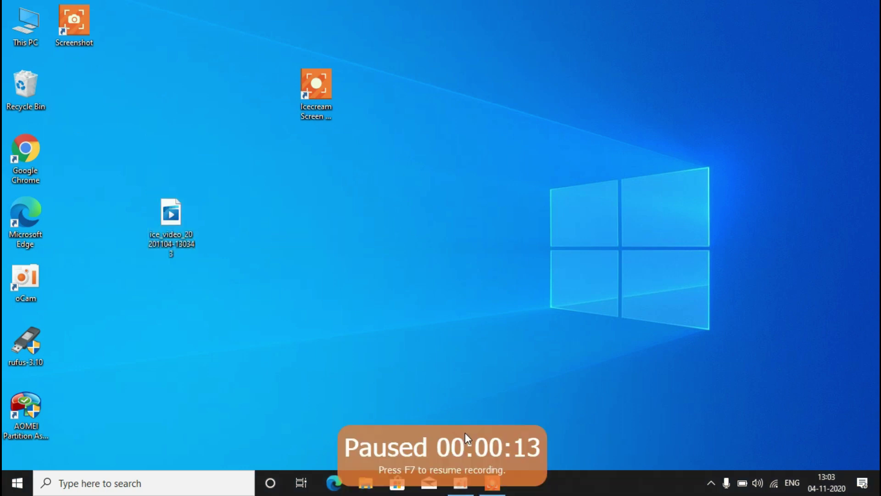
key("F7")
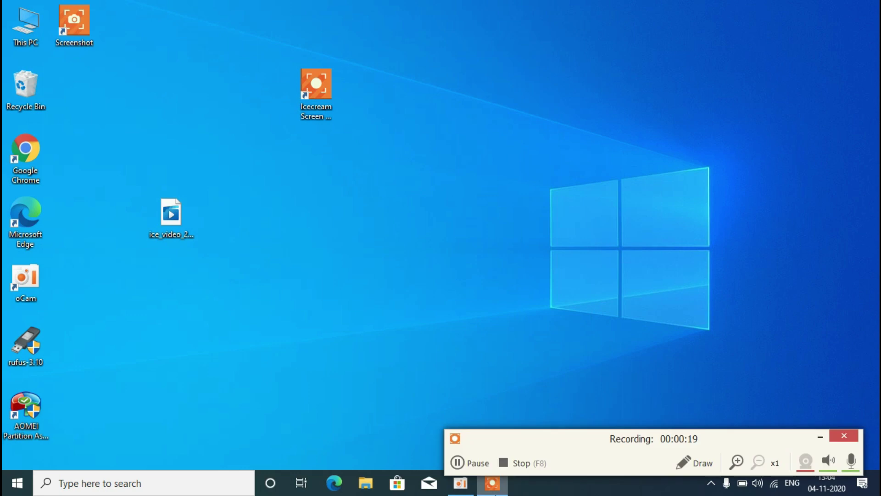
left_click(519, 463)
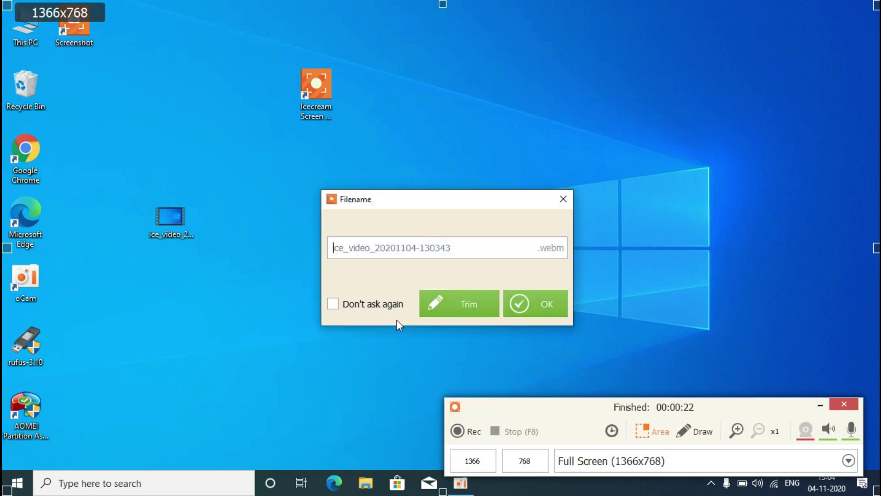
Step: Save the finished recording under the file name ice
left_click_drag(454, 245, 329, 253)
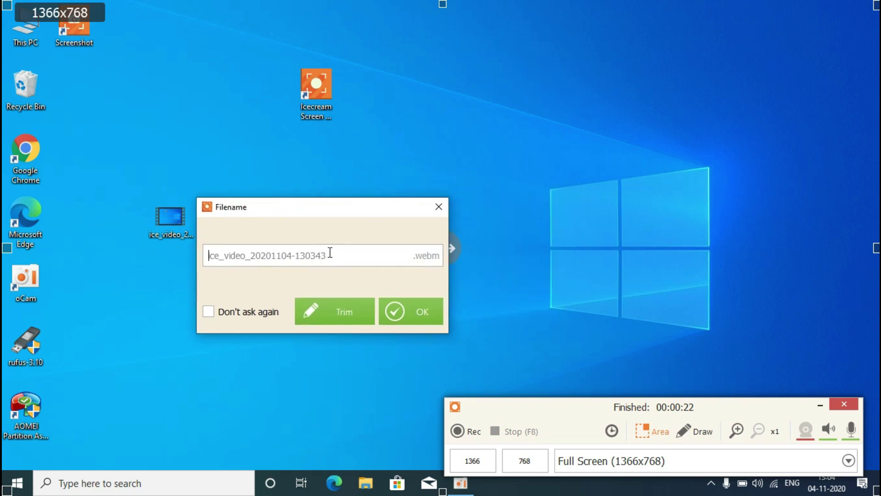
left_click(330, 252)
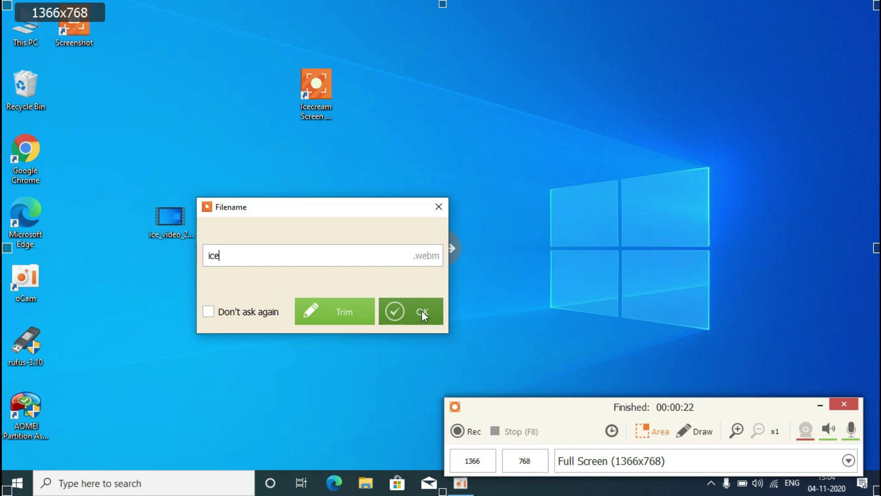
left_click(398, 312)
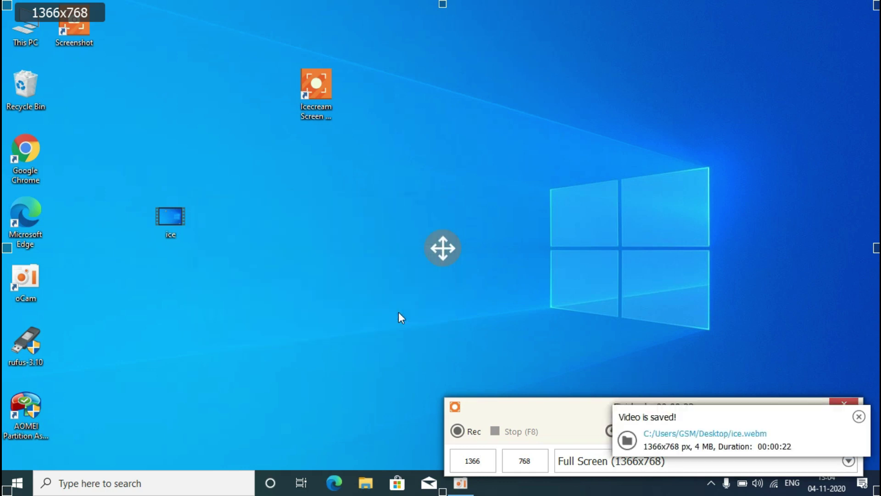
Step: Play the ice video from the desktop in Movies & TV
double_click(182, 216)
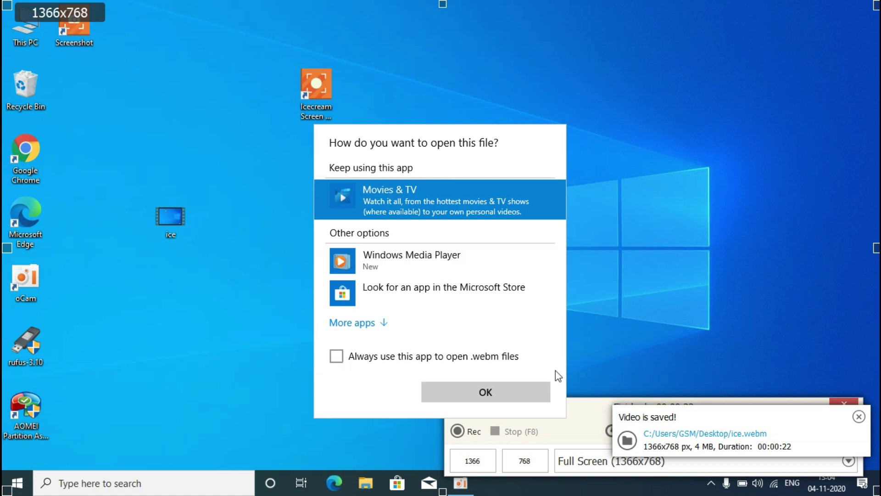
left_click(511, 392)
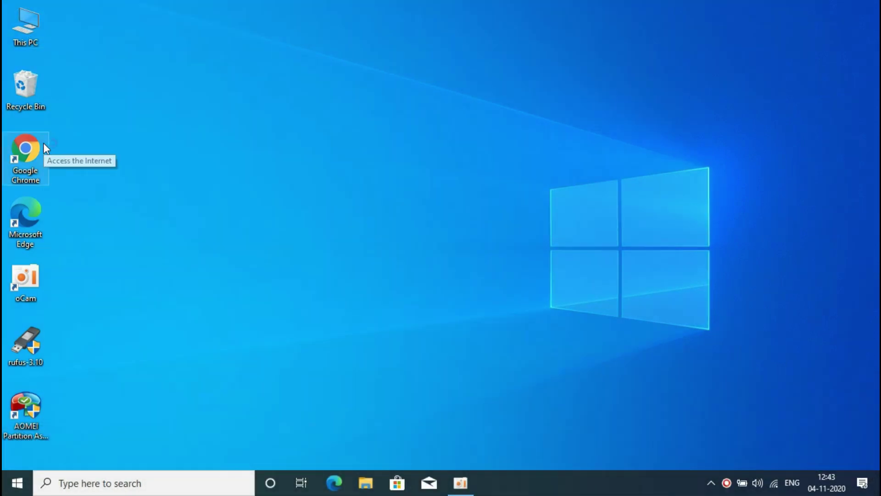
Step: Open Google Chrome, search for "freecam" and open the Free Cam website at freescreenrecording.com
double_click(44, 144)
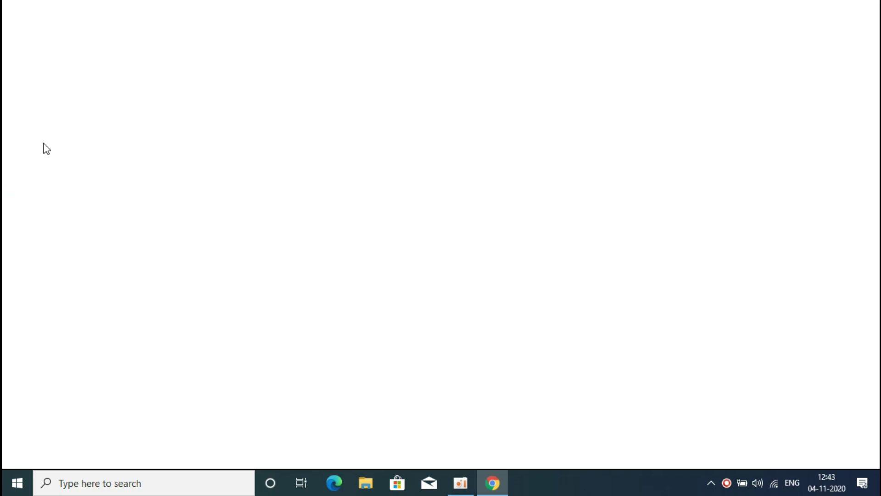
type("free")
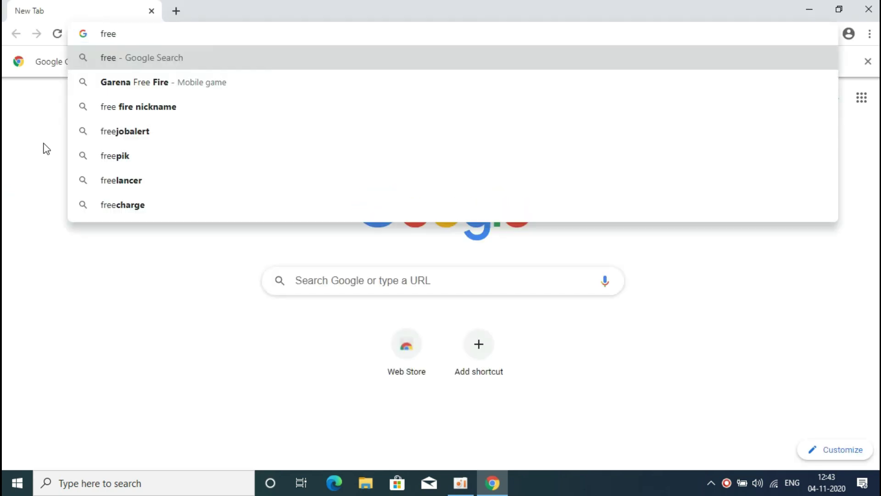
type("cam")
key("Return")
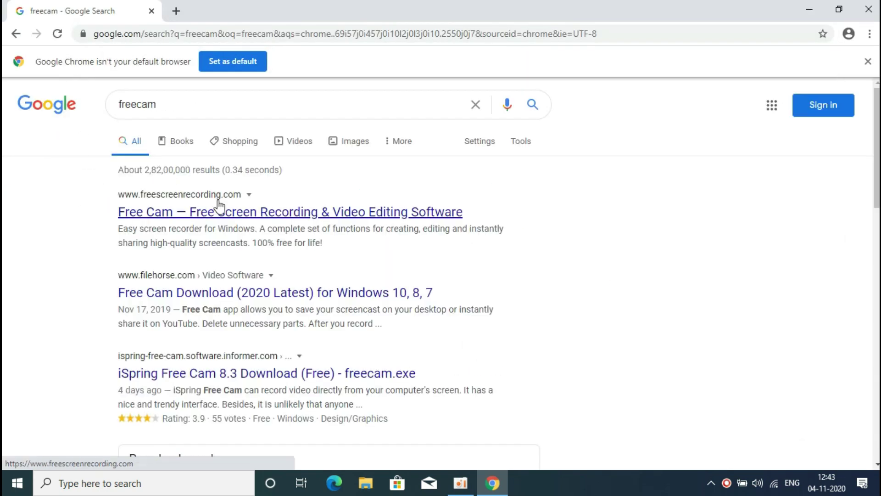
left_click(234, 212)
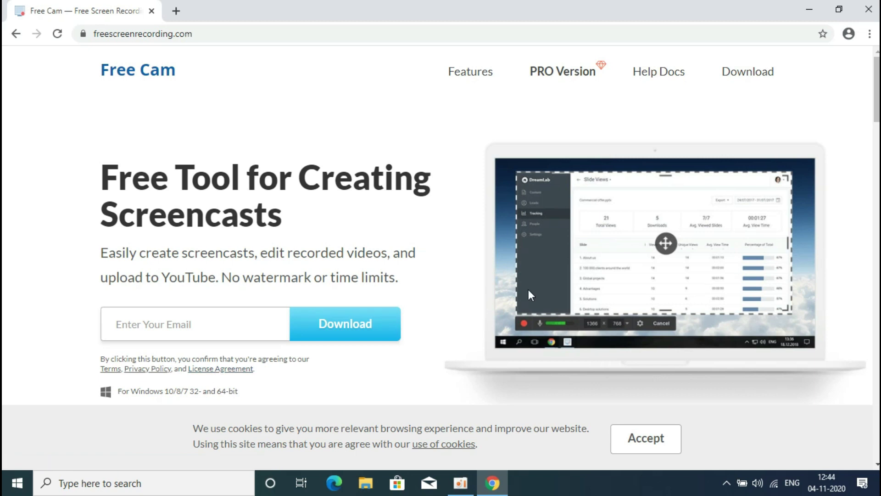
Step: Look over the Free Cam feature descriptions and download the Free Cam installer
scroll(441, 230, "down", 10)
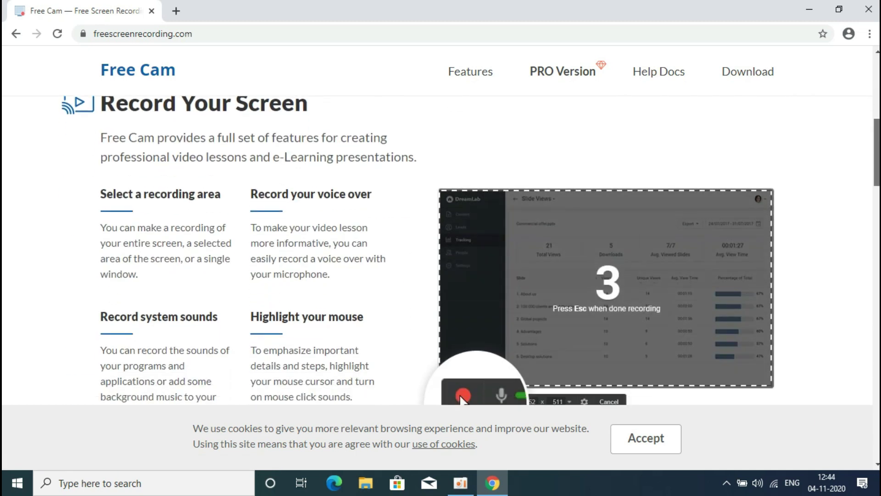
scroll(417, 199, "down", 1)
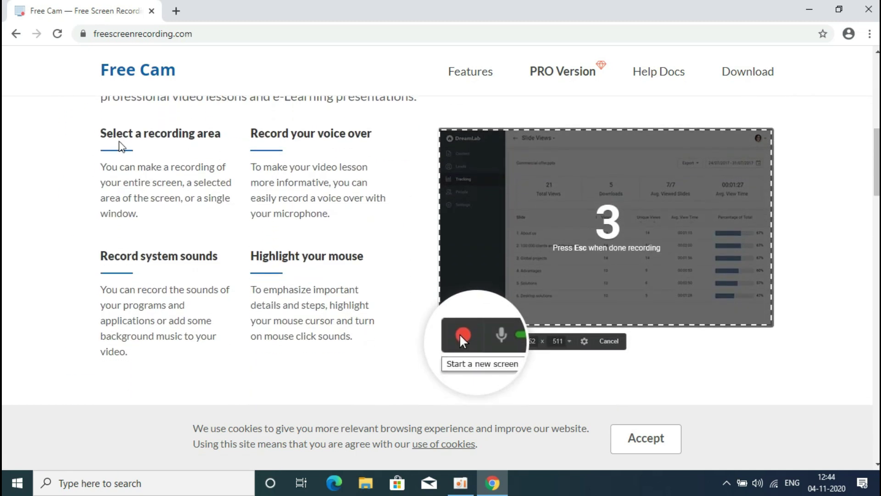
left_click_drag(877, 151, 878, 80)
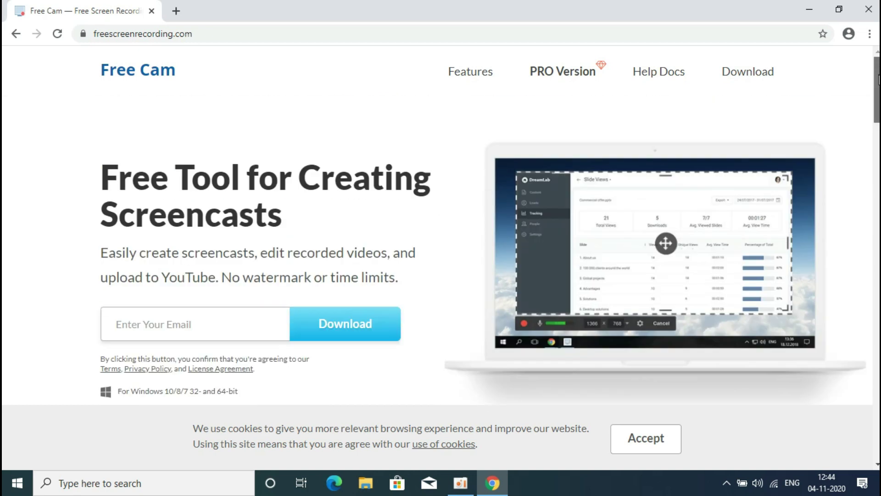
left_click(357, 326)
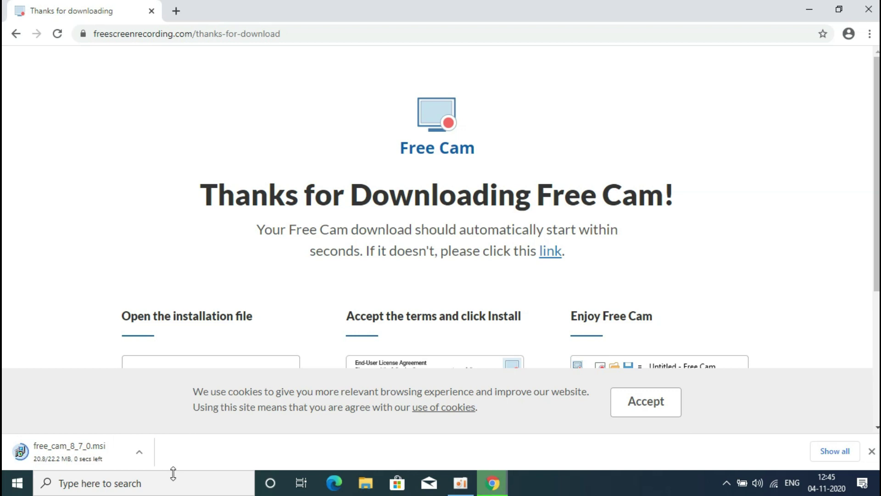
Step: Run the free_cam_8_7_0.msi installer, accept the license terms, install Free Cam 8 and launch it
left_click(119, 463)
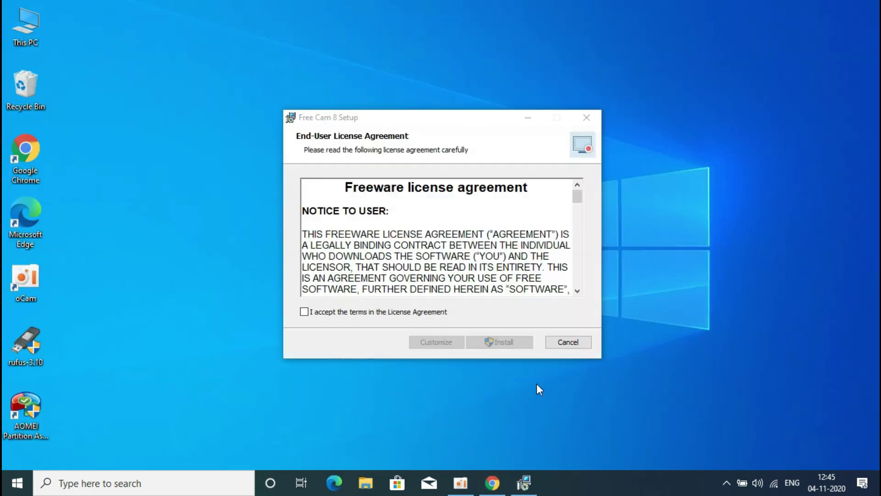
left_click(389, 313)
left_click(506, 343)
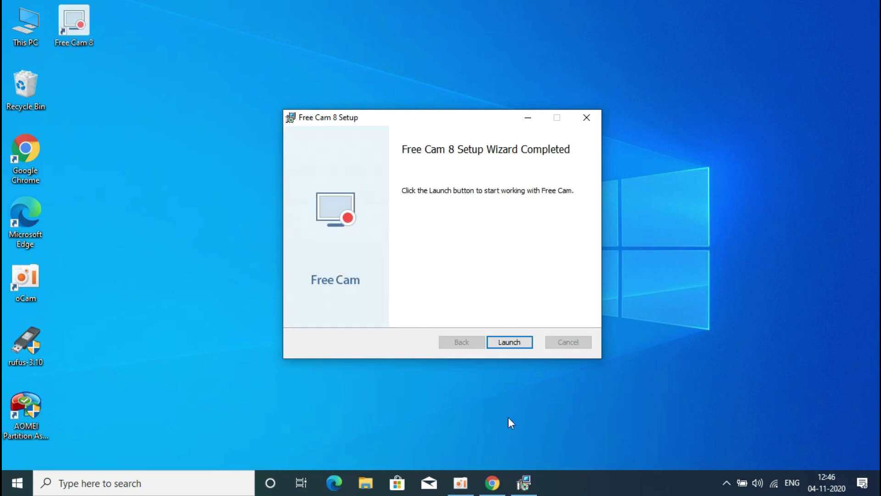
left_click(506, 344)
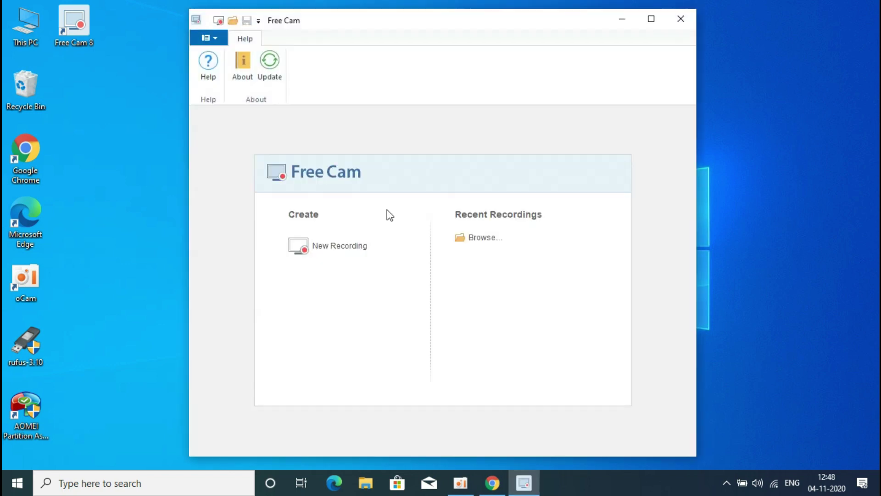
Step: Start a new Free Cam recording and fit the capture area to the screen above the taskbar, 1362 x 720
left_click(323, 252)
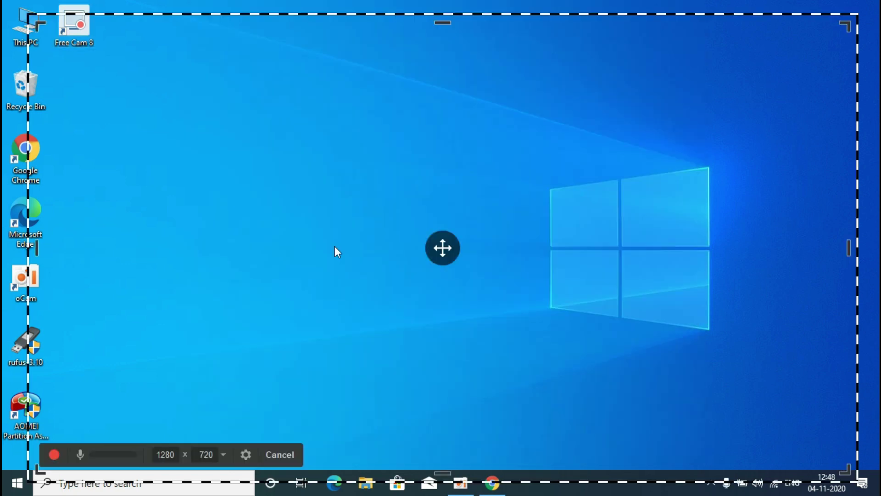
left_click_drag(439, 246, 419, 236)
left_click_drag(824, 235, 874, 235)
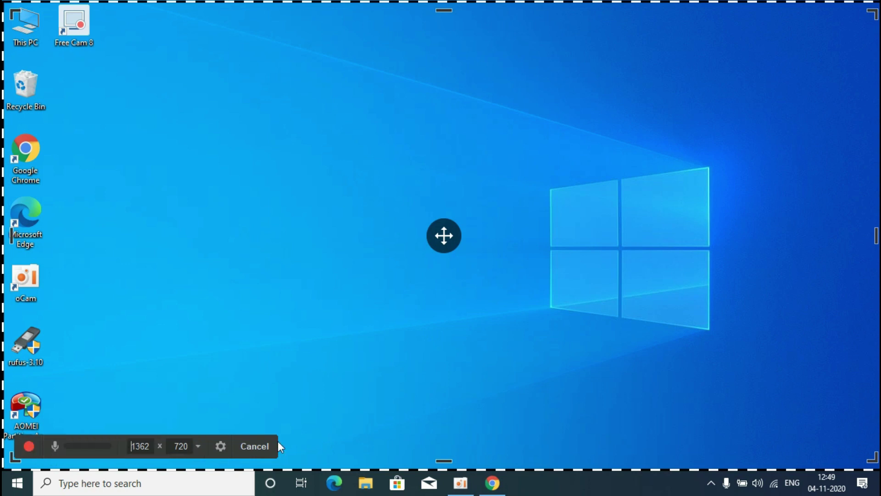
Step: Review the stop and discard shortcuts in the Free Cam recording settings and accept them
left_click(212, 445)
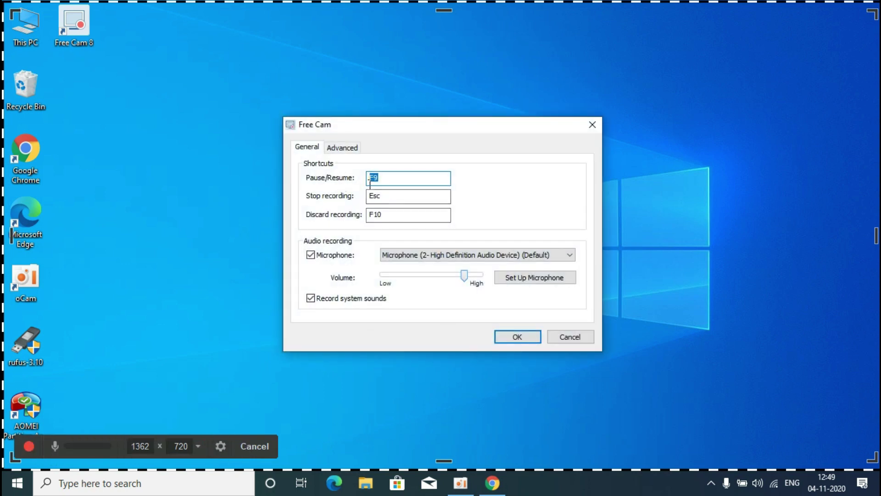
left_click(395, 196)
left_click(397, 219)
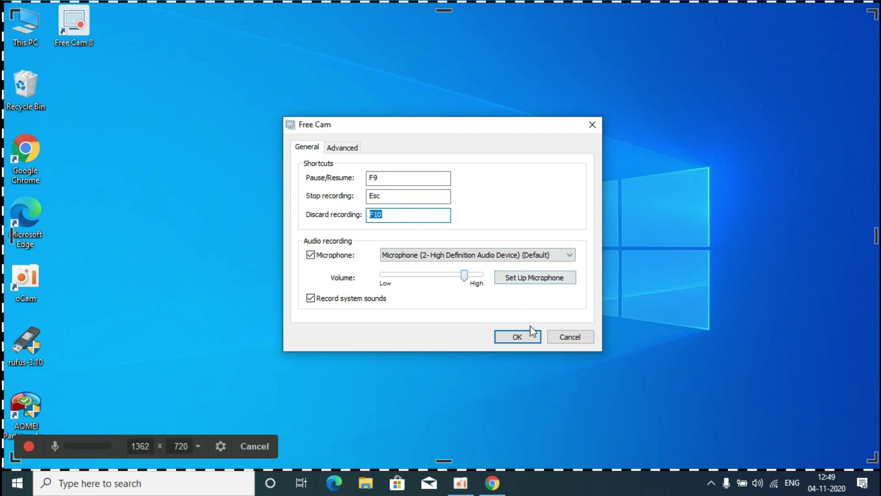
left_click(518, 337)
Step: Record the desktop with Free Cam for a few seconds and stop the recording
left_click(29, 446)
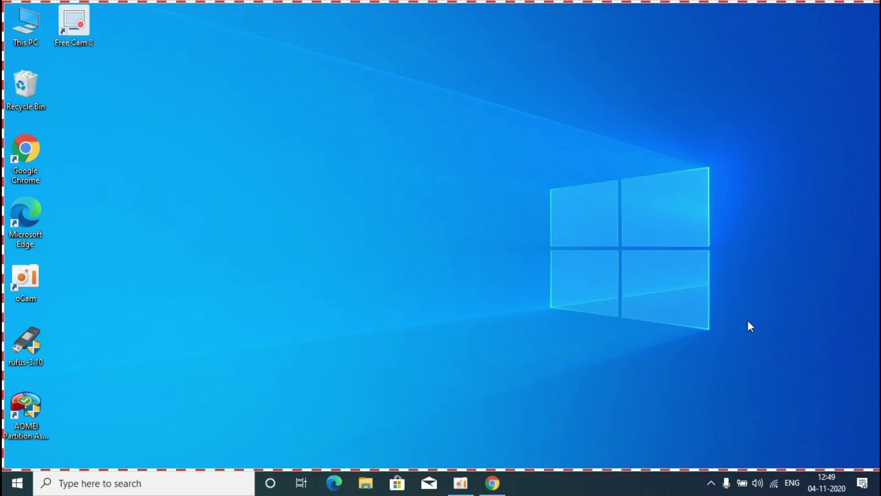
key("Escape")
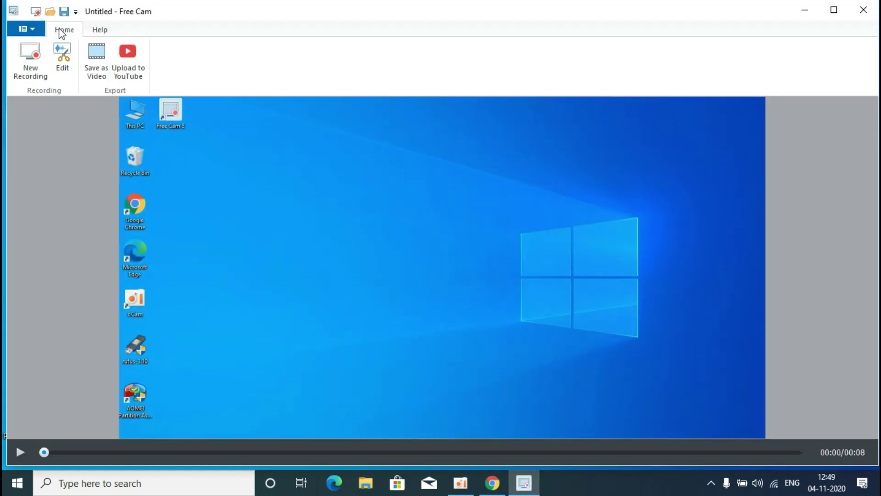
Step: Save the recording as a WMV video on the Desktop under its default name and play the saved file
left_click(91, 56)
left_click(69, 103)
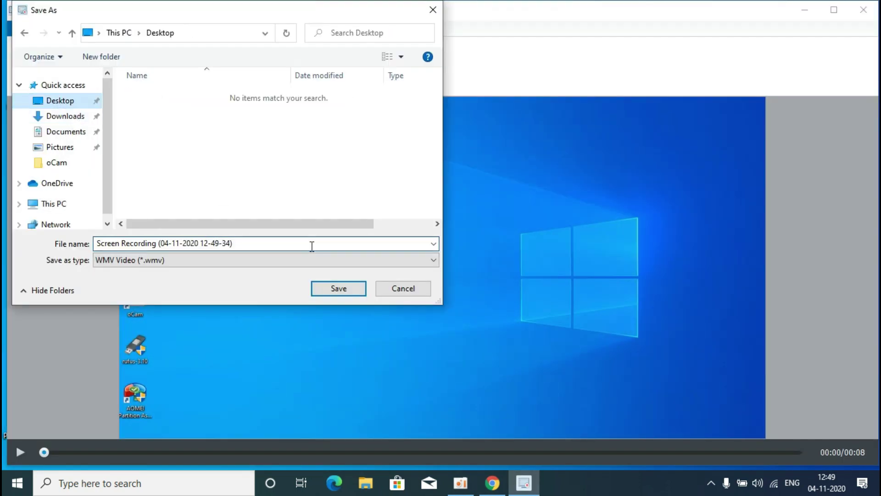
left_click(328, 284)
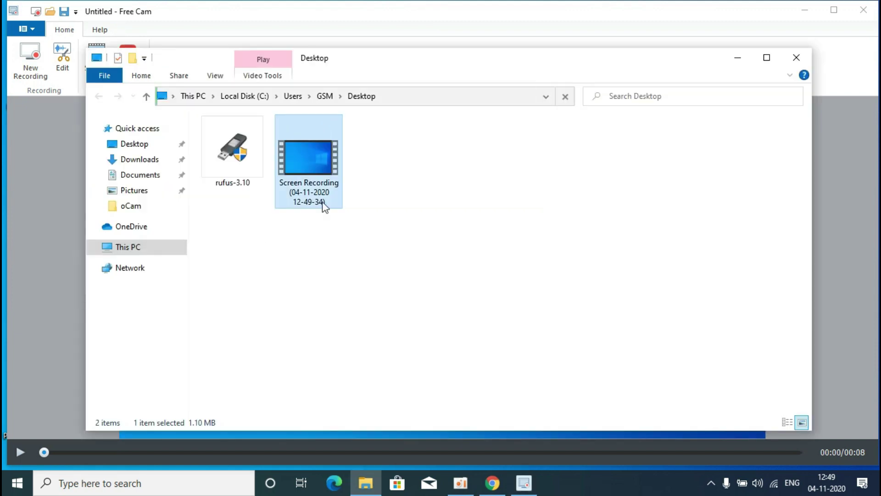
double_click(307, 156)
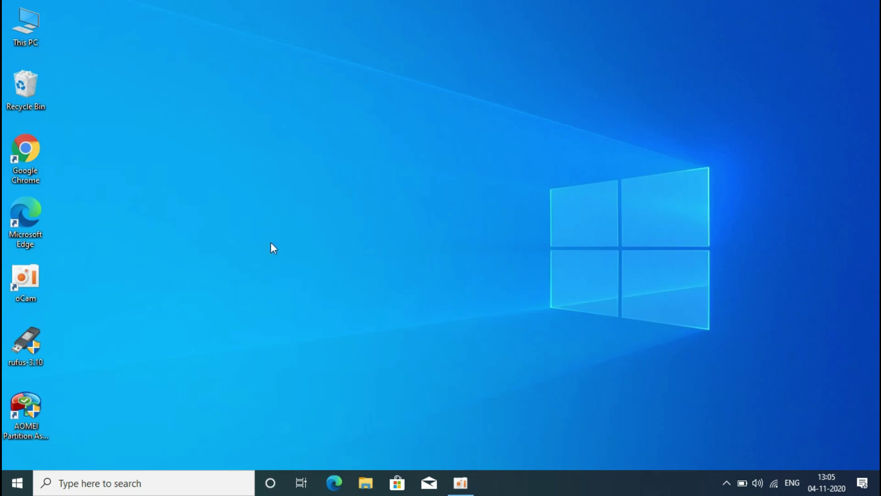
Step: Search for "ocam screen recorder" in Google Chrome, look over the oCam download page on ohsoft.net, and close the browser
double_click(32, 155)
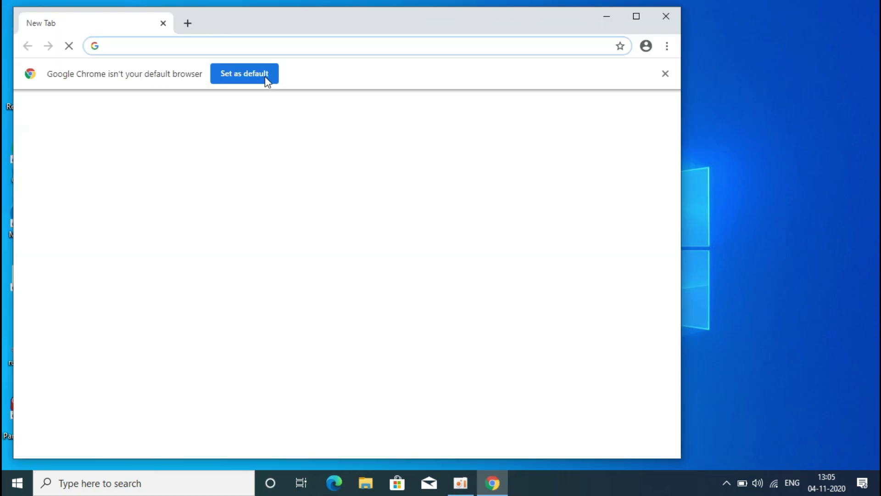
type("ocam screen recorder")
key("Return")
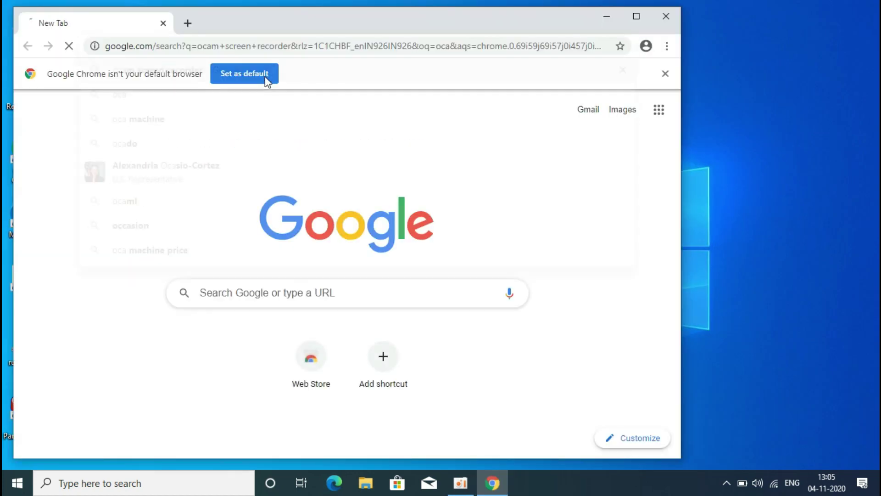
left_click(206, 224)
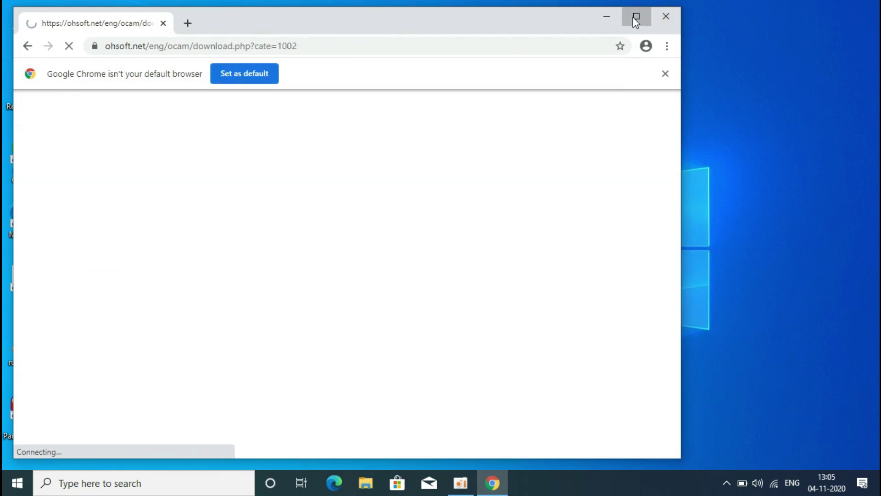
left_click(636, 17)
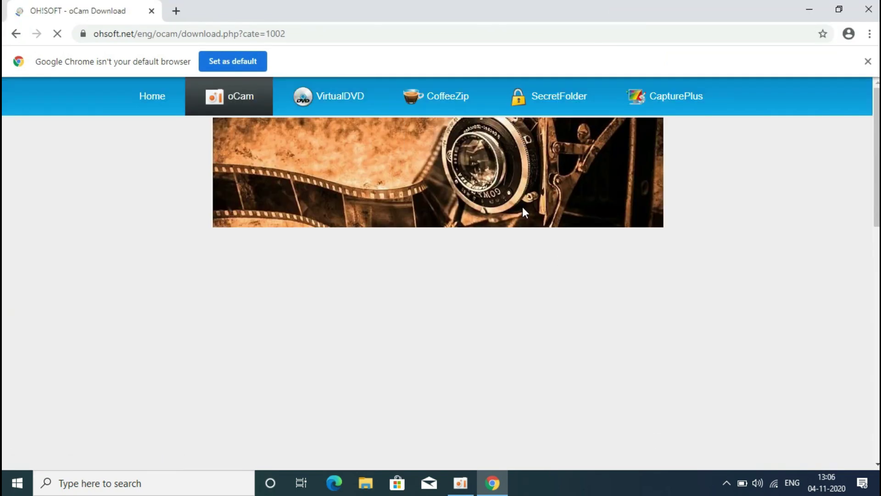
scroll(522, 206, "down", 10)
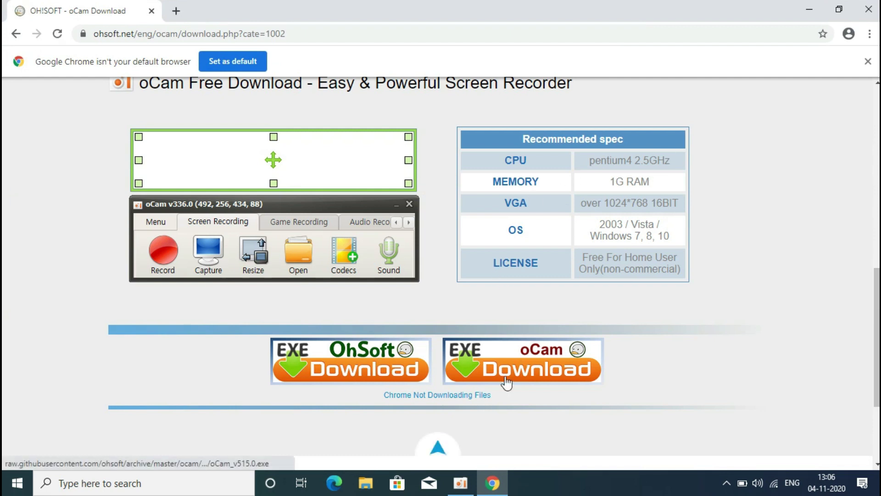
left_click(869, 10)
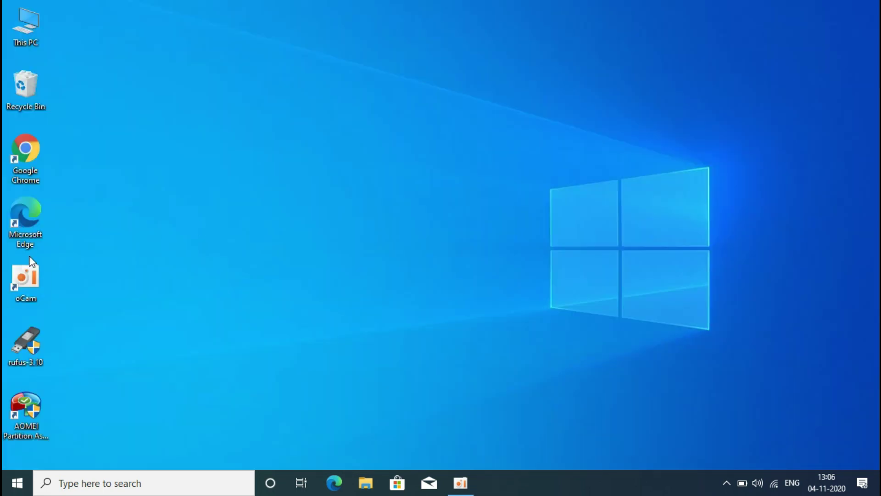
Step: Move the oCam shortcut out to the upper middle of the desktop
left_click_drag(28, 286, 434, 181)
left_click_drag(425, 147, 558, 145)
left_click_drag(458, 87, 433, 152)
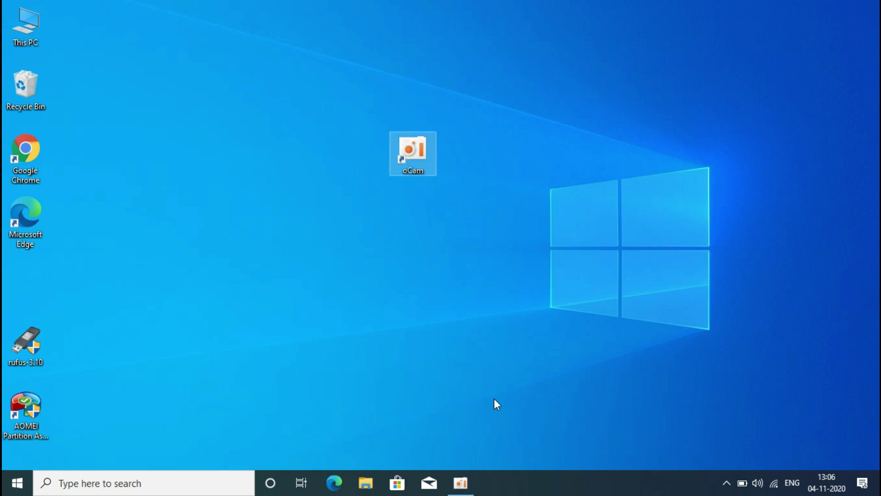
Step: Show the running oCam window and minimize it, and return the oCam shortcut to its place below Microsoft Edge
left_click(461, 482)
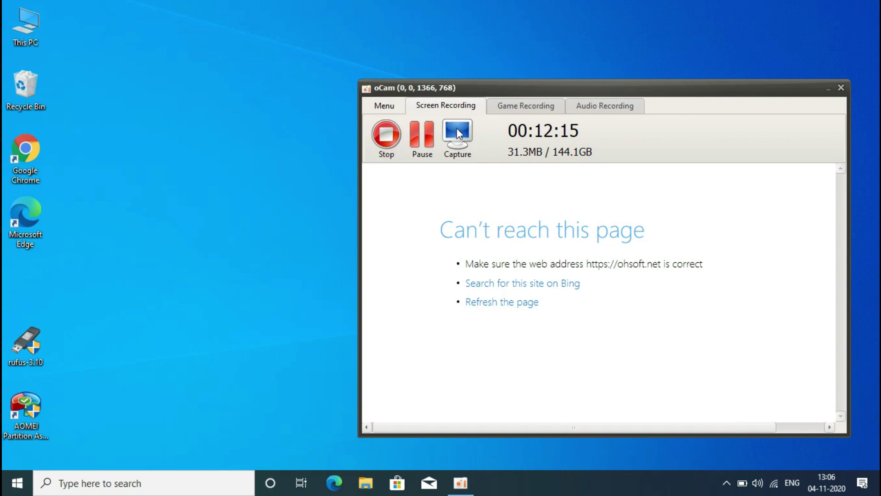
left_click(826, 89)
left_click_drag(415, 156, 390, 192)
left_click_drag(360, 230, 32, 315)
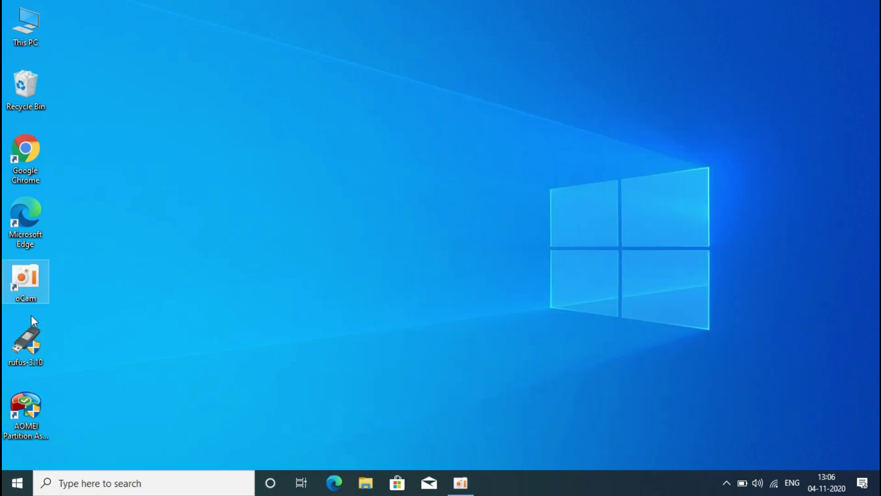
Step: Open Google Chrome, search for "obs studio record screen" and open the OBS website at obsproject.com
double_click(25, 156)
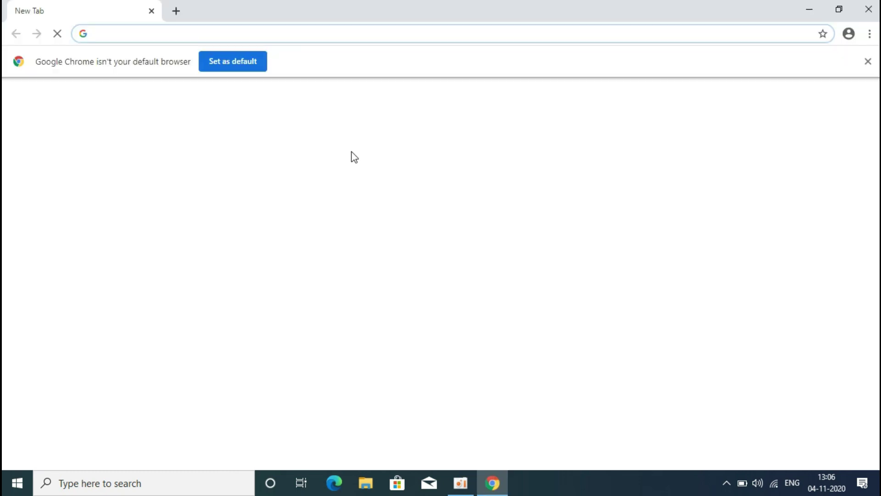
type("obs")
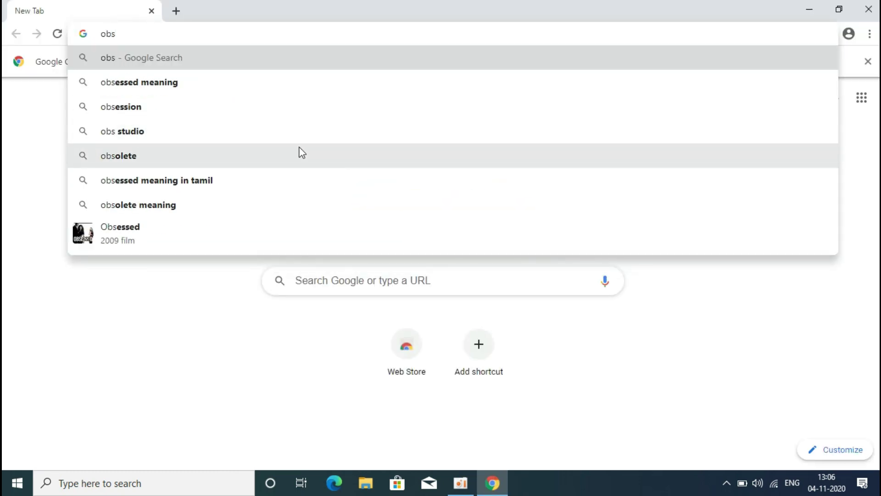
key("Down")
key("Down")
key("Down")
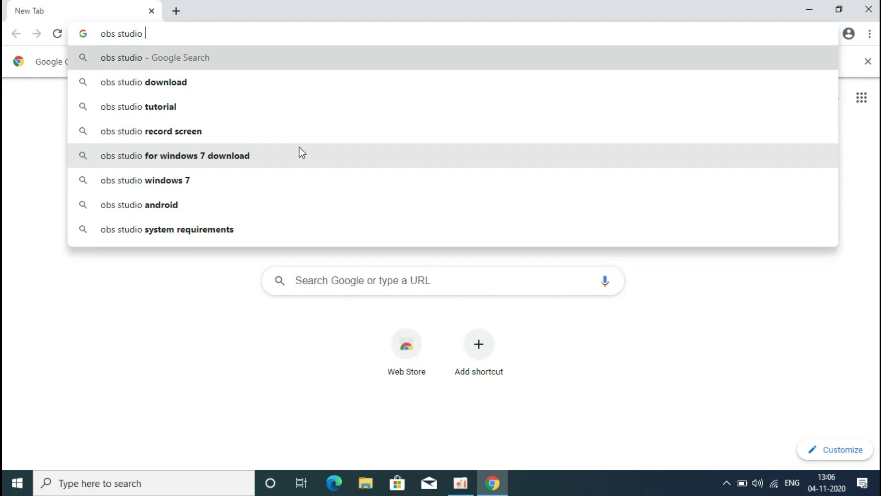
left_click(258, 138)
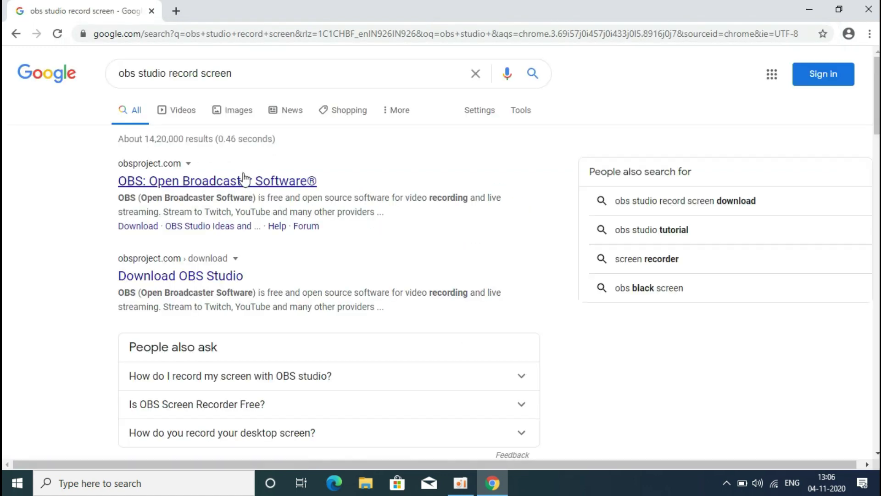
left_click(239, 183)
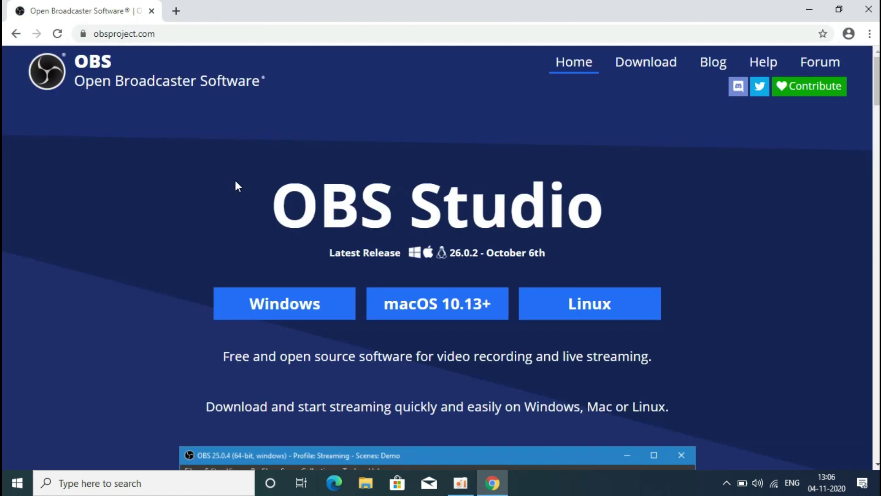
Step: Download the Windows version of OBS Studio and run the downloaded installer
scroll(235, 181, "down", 5)
scroll(236, 186, "up", 5)
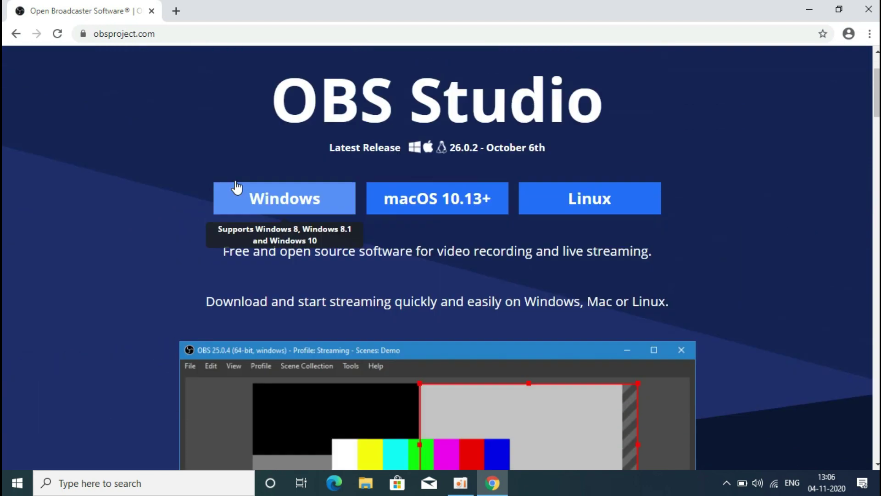
left_click(306, 251)
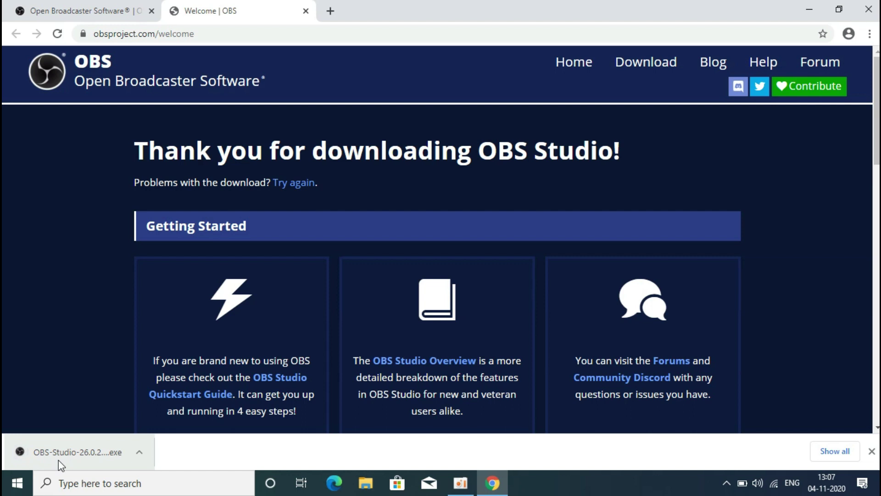
left_click(59, 460)
Step: Look over the OBS download thank-you page, and return to the OBS home page to view its content
scroll(574, 230, "down", 5)
scroll(574, 230, "up", 5)
left_click(573, 62)
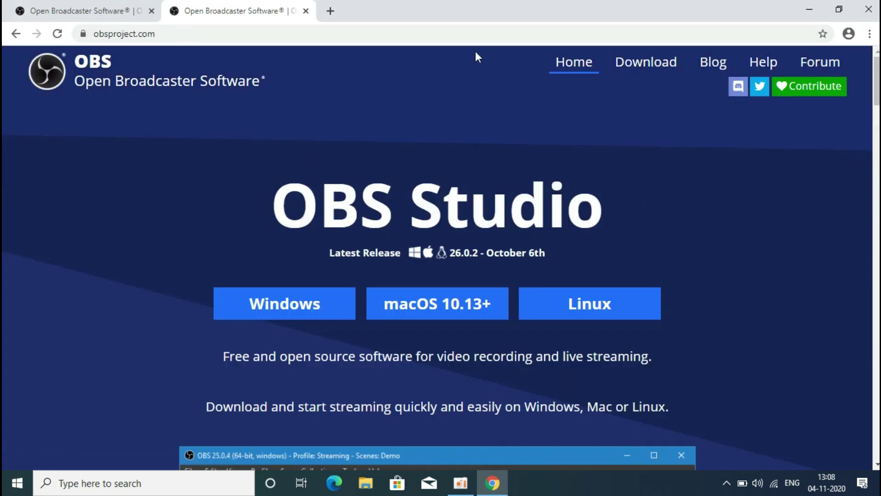
left_click(202, 322)
scroll(202, 321, "down", 4)
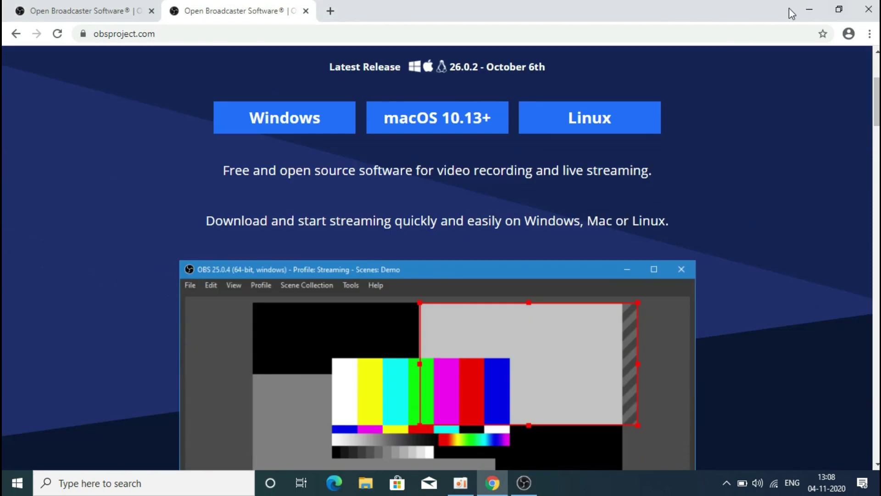
Step: Minimize the browser, proceed with the OBS Studio setup and agree to download the missing runtime components
left_click(808, 8)
left_click(511, 344)
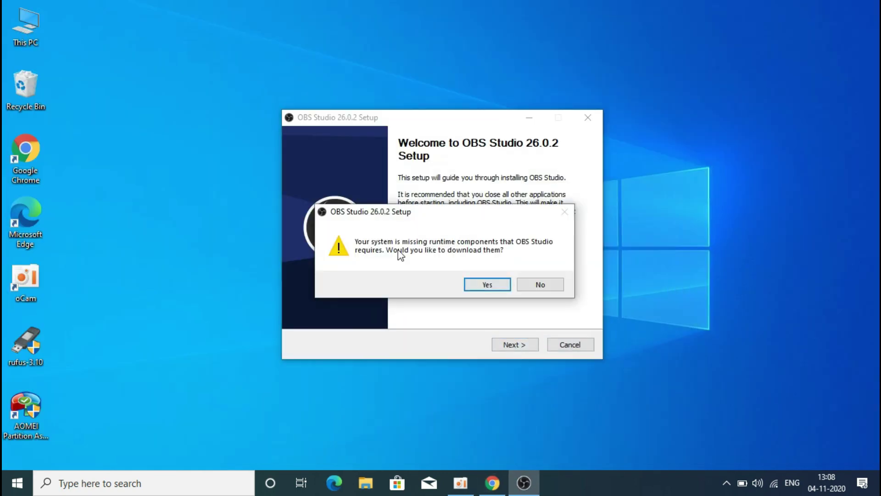
left_click(475, 280)
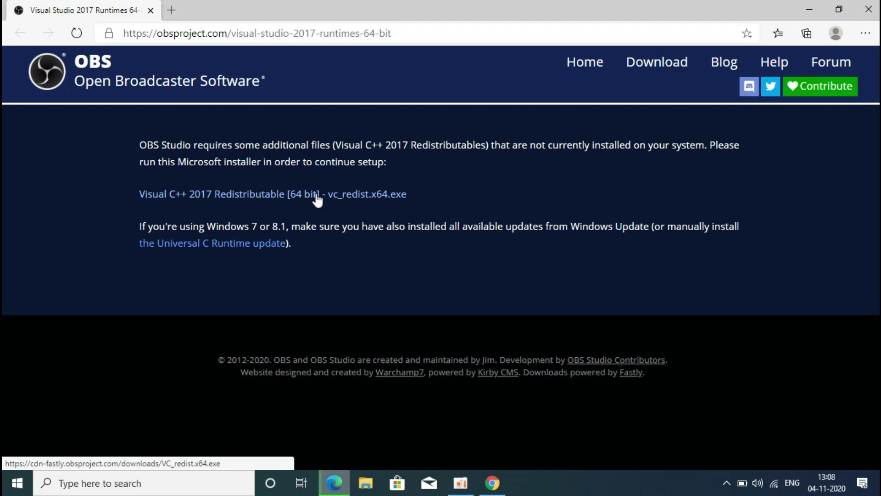
Step: Download vc_redist.x64.exe, accept its license terms, install the Visual C++ Redistributable and close its setup
left_click(378, 201)
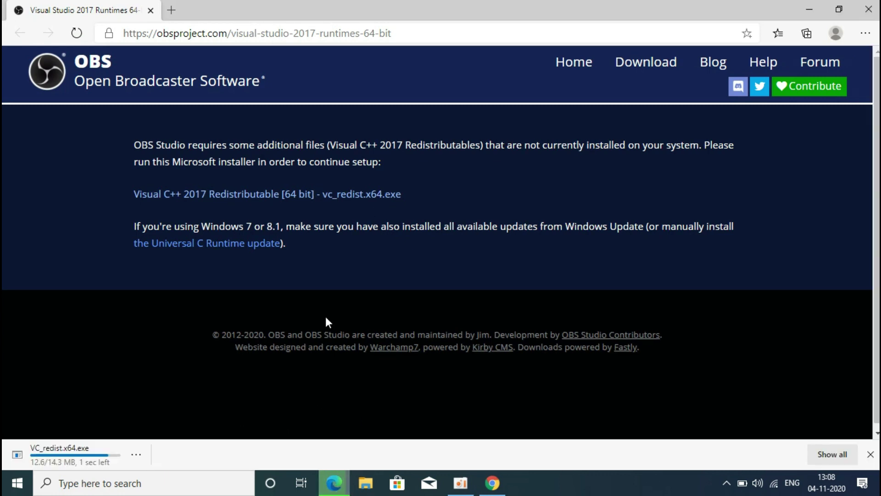
left_click(59, 453)
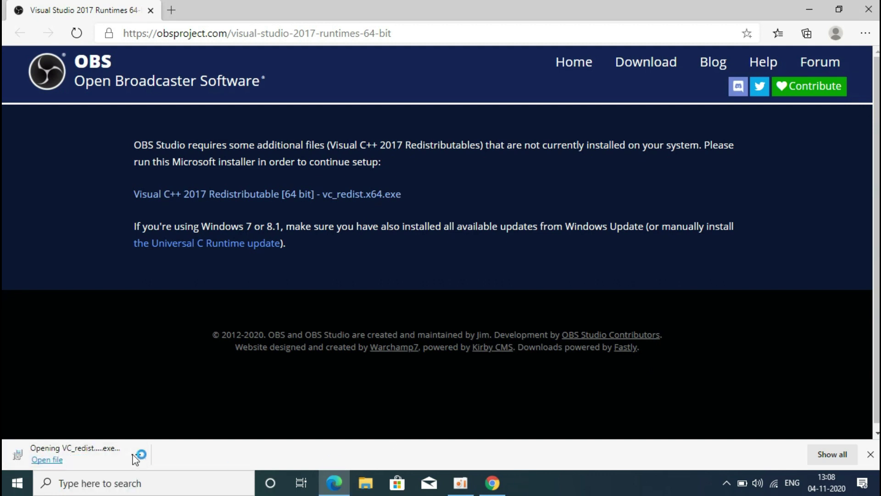
left_click(388, 294)
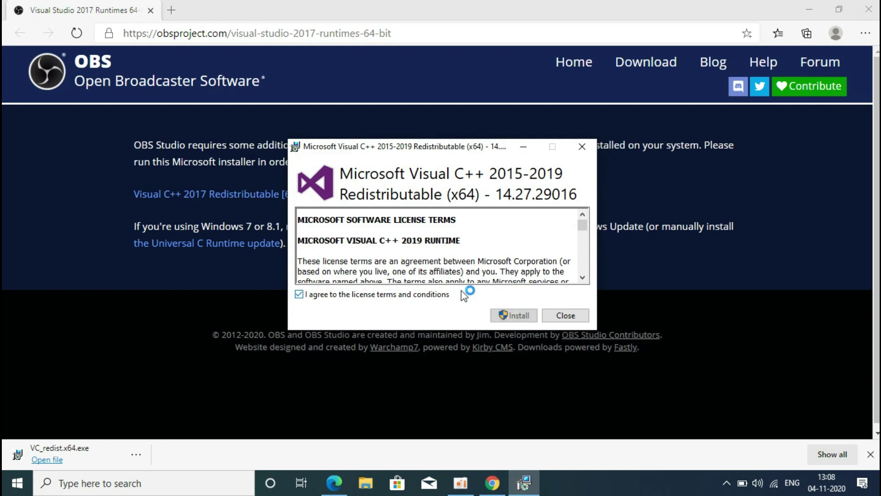
left_click(506, 315)
left_click(810, 9)
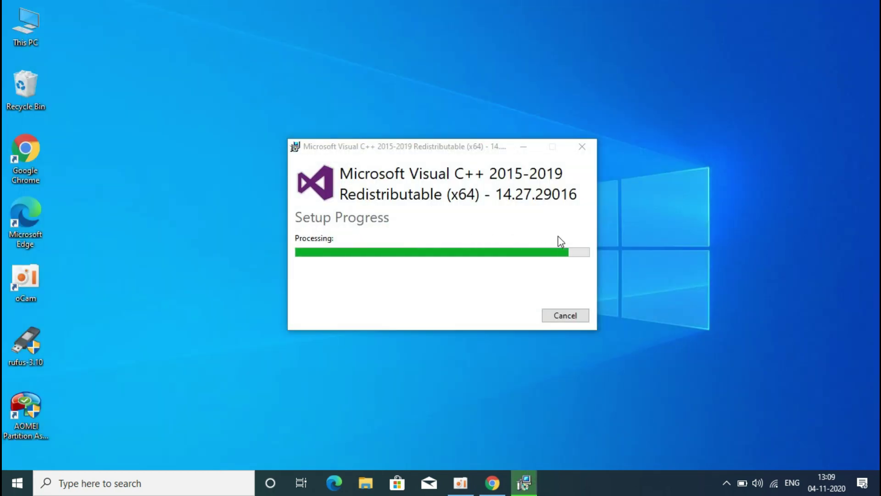
left_click(573, 314)
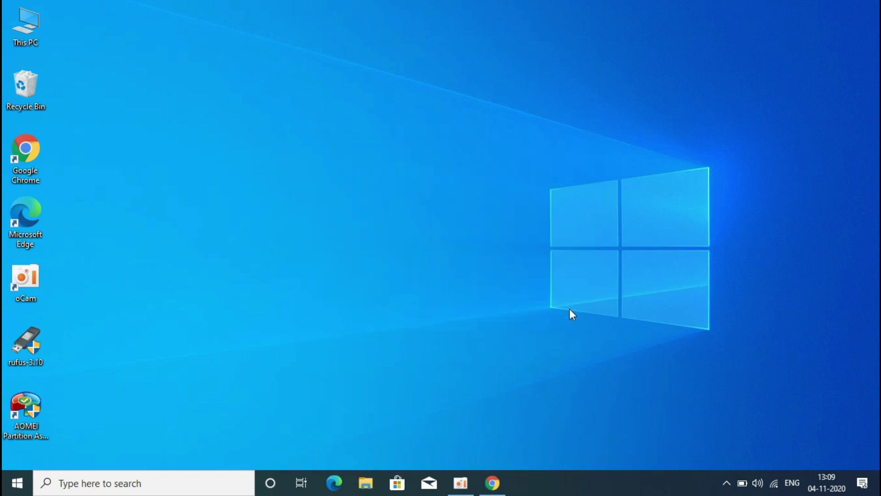
Step: Close Chrome and run OBS-Studio-26.0.2-Full-Installer-x64 from the Downloads folder, closing the folder window
left_click(492, 483)
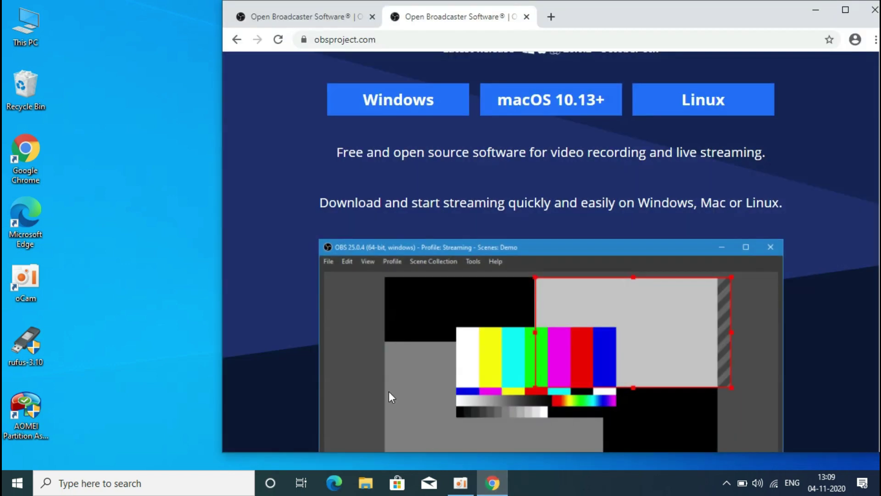
left_click(870, 9)
double_click(26, 27)
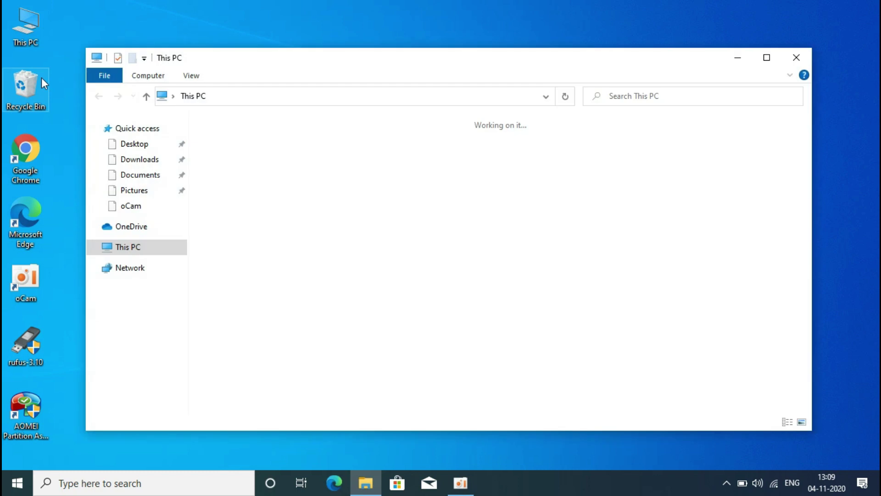
left_click(140, 159)
double_click(232, 169)
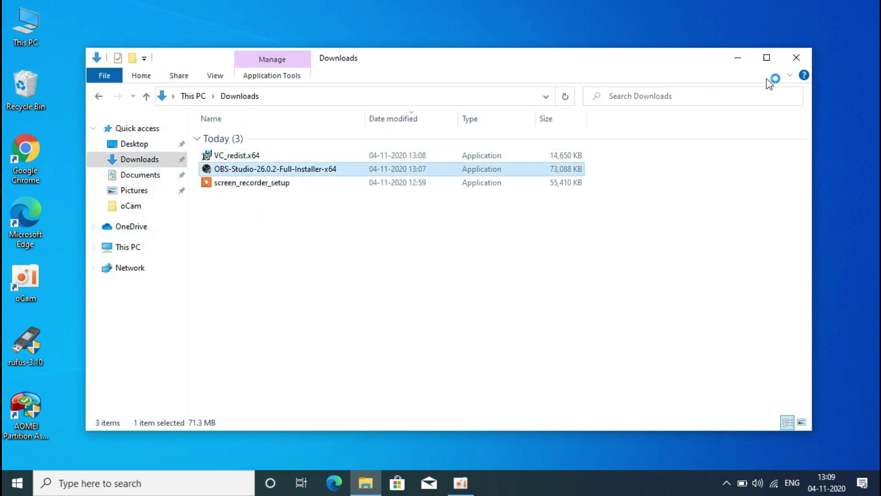
left_click(796, 57)
Step: Install OBS Studio in the default folder C:\Program Files\obs-studio and finish the setup by launching the program
left_click(515, 345)
left_click(514, 345)
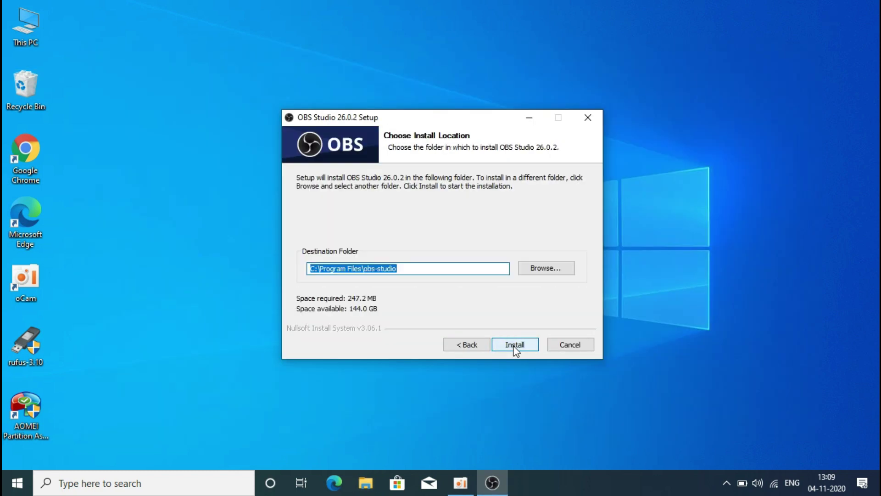
left_click(514, 345)
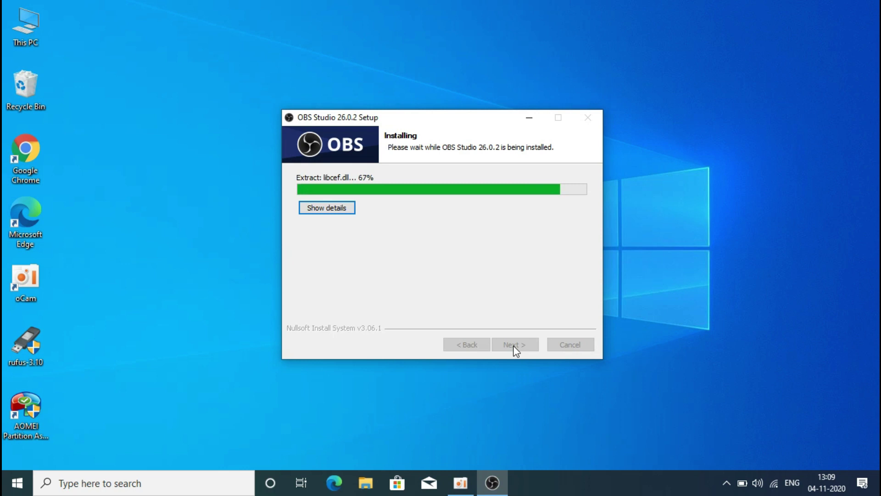
left_click(515, 345)
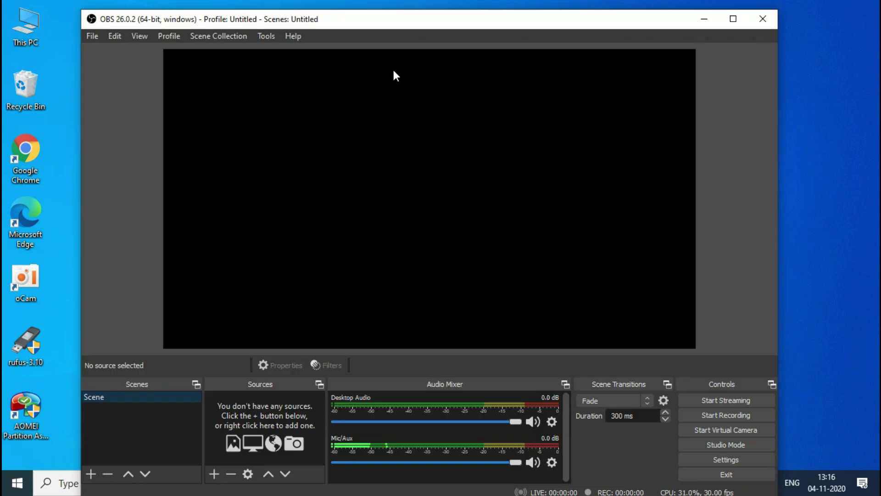
Step: Add a new Display Capture source for Display 1 with cursor capture on, keeping its default name
left_click_drag(425, 19, 421, 10)
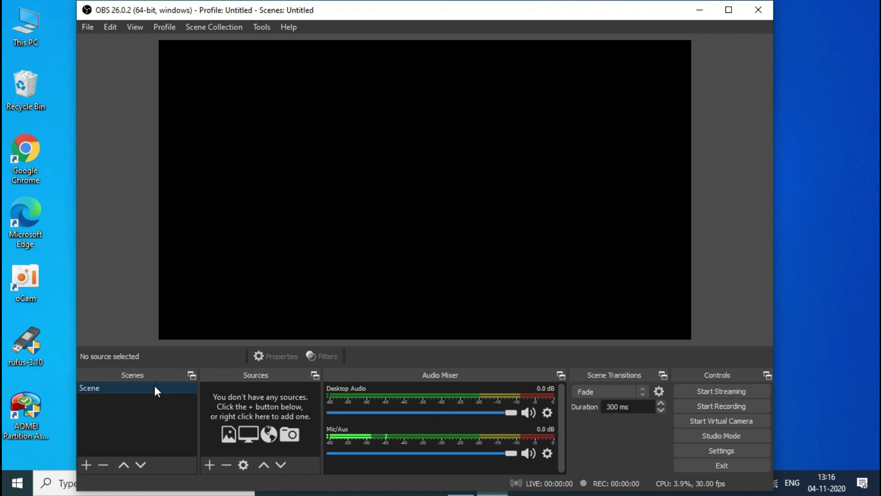
left_click(210, 465)
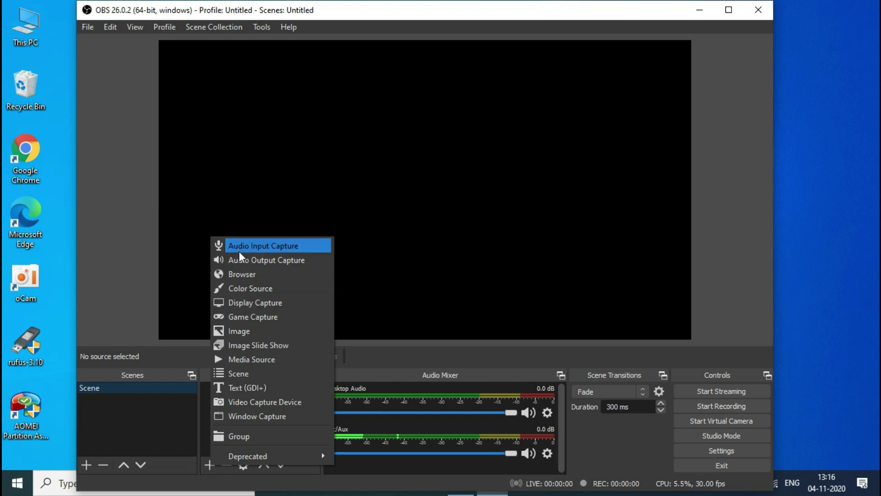
left_click(249, 297)
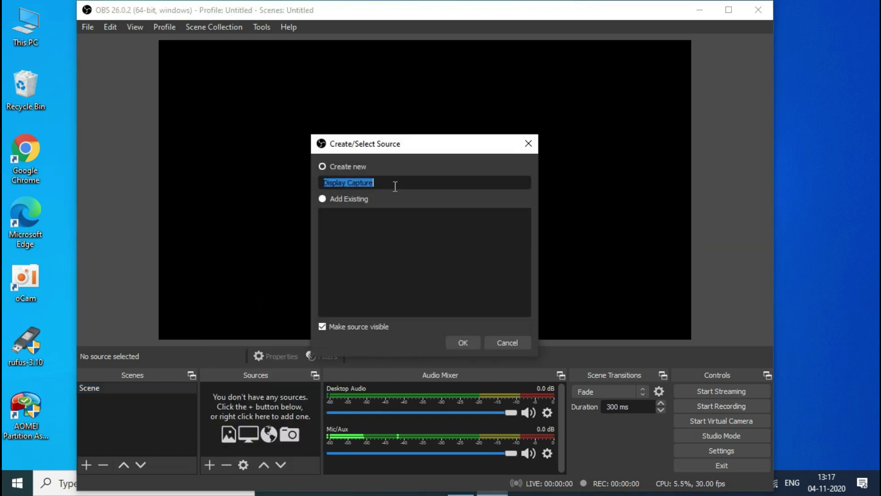
left_click(463, 343)
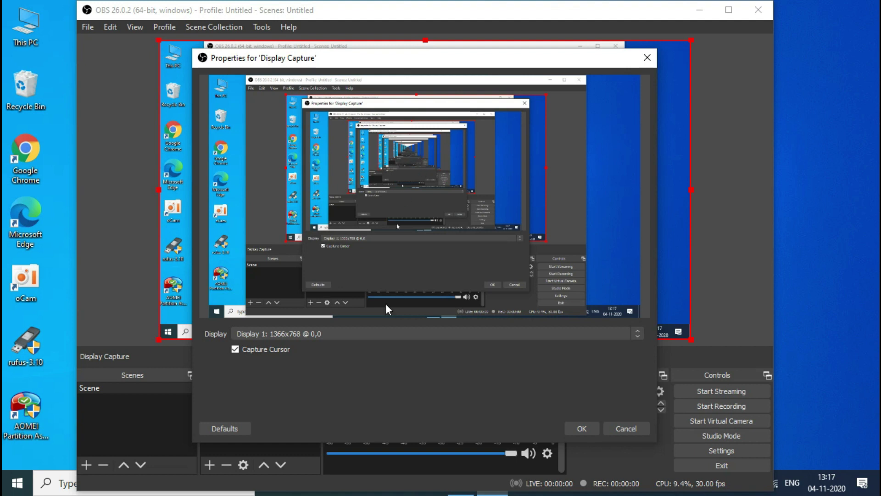
left_click(358, 334)
left_click(357, 334)
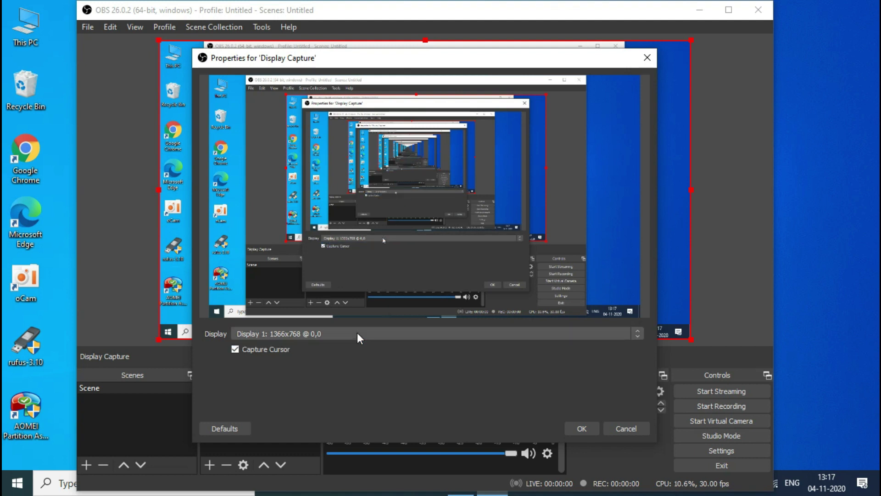
left_click(582, 429)
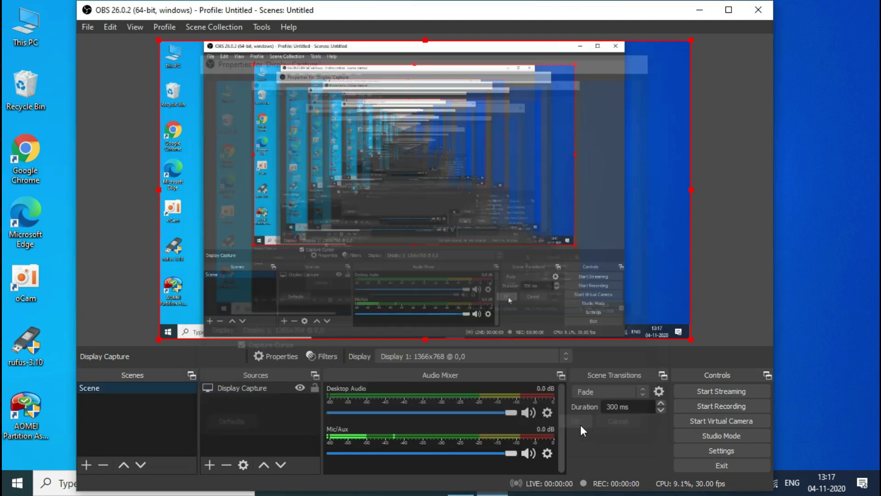
Step: Record a short test of the desktop with OBS minimized, then restore OBS and stop the recording
left_click(743, 409)
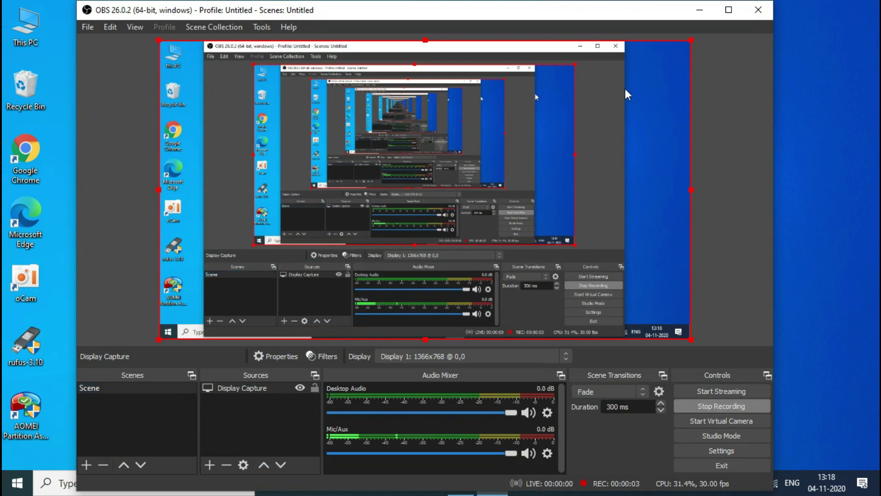
left_click(699, 9)
left_click_drag(412, 212, 509, 156)
left_click(493, 482)
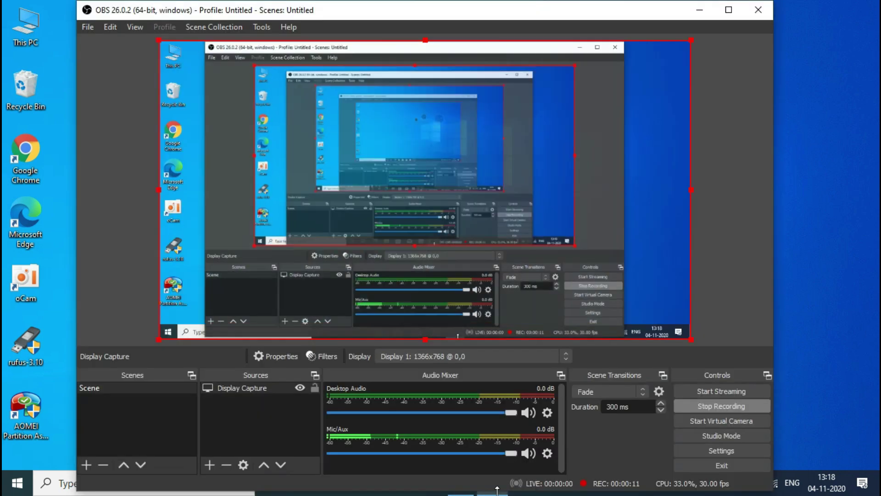
left_click(717, 406)
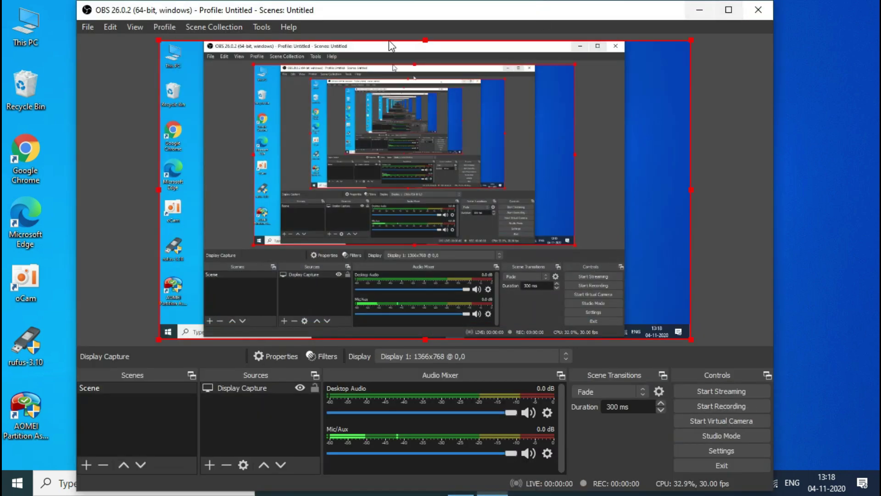
Step: Show the OBS recordings folder and play the new test recording
left_click(87, 26)
left_click(113, 46)
left_click(227, 171)
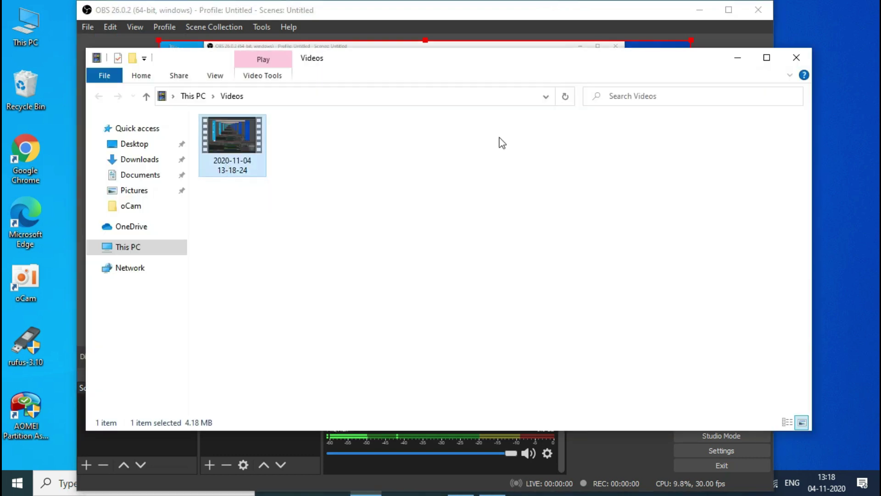
double_click(239, 177)
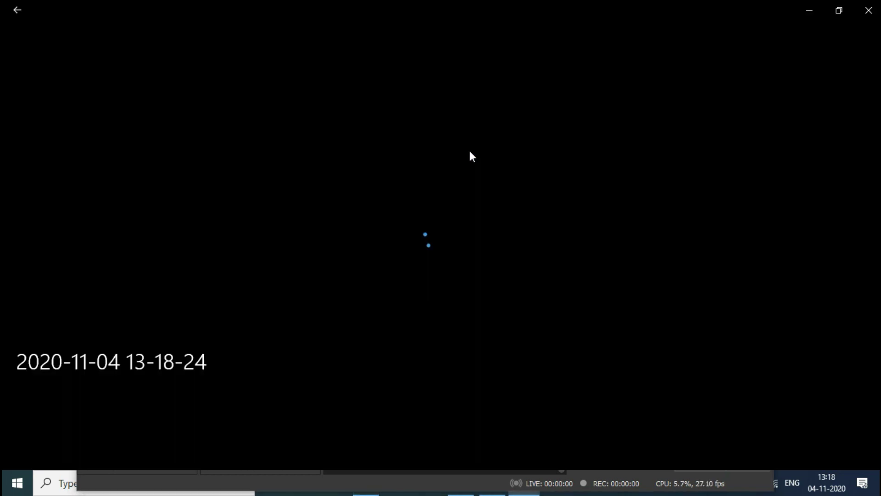